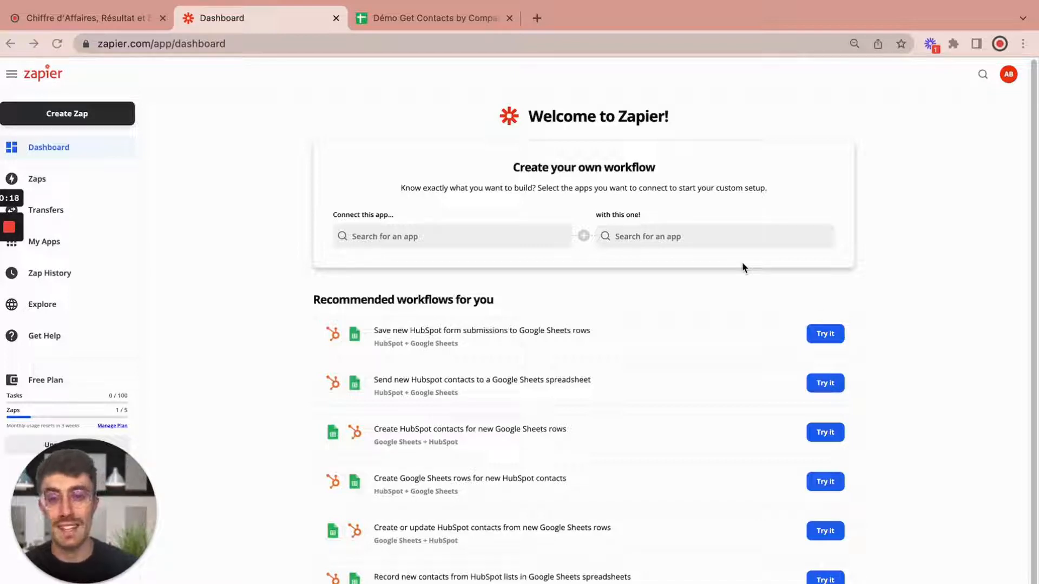
# Step: Create a new Zap triggered by Google Sheets' New Spreadsheet Row event
pyautogui.click(80, 117)
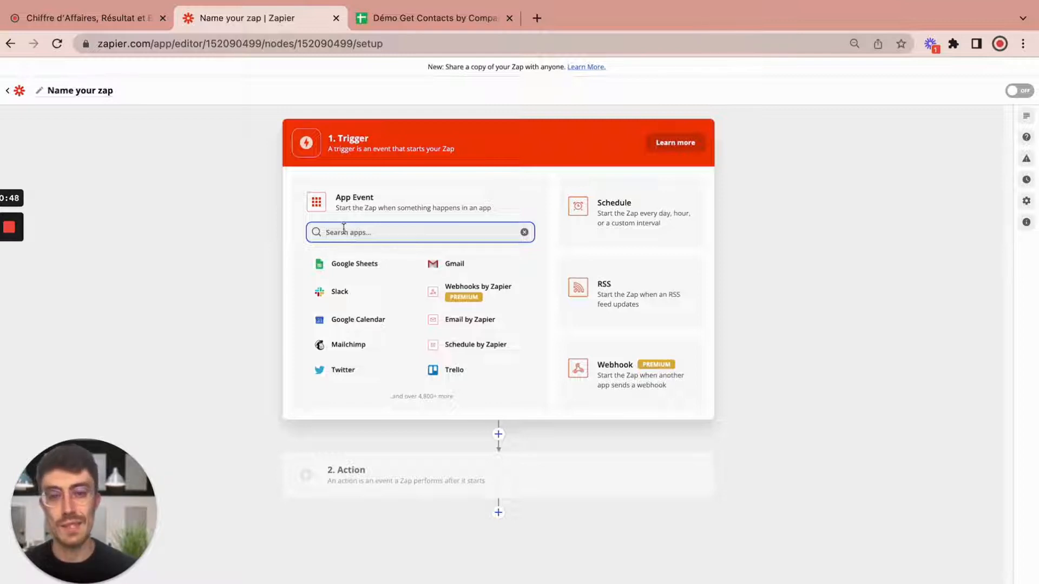
pyautogui.click(375, 268)
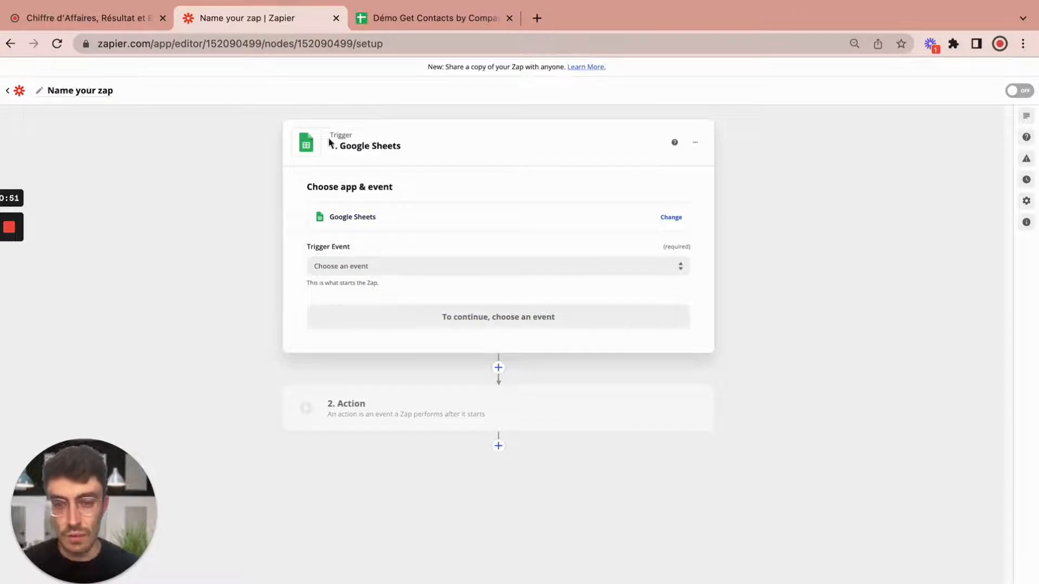
pyautogui.click(370, 266)
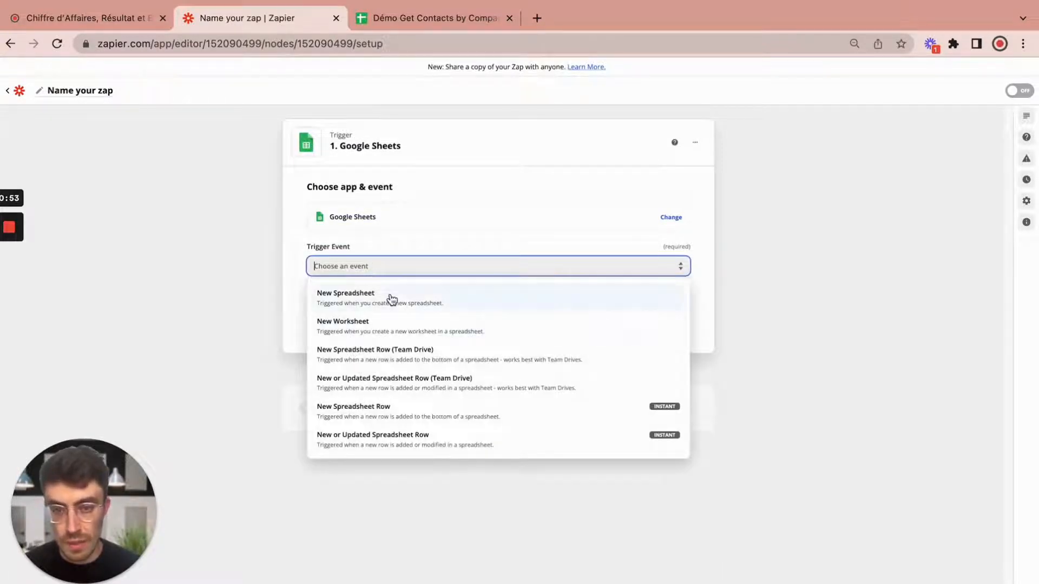
pyautogui.click(376, 415)
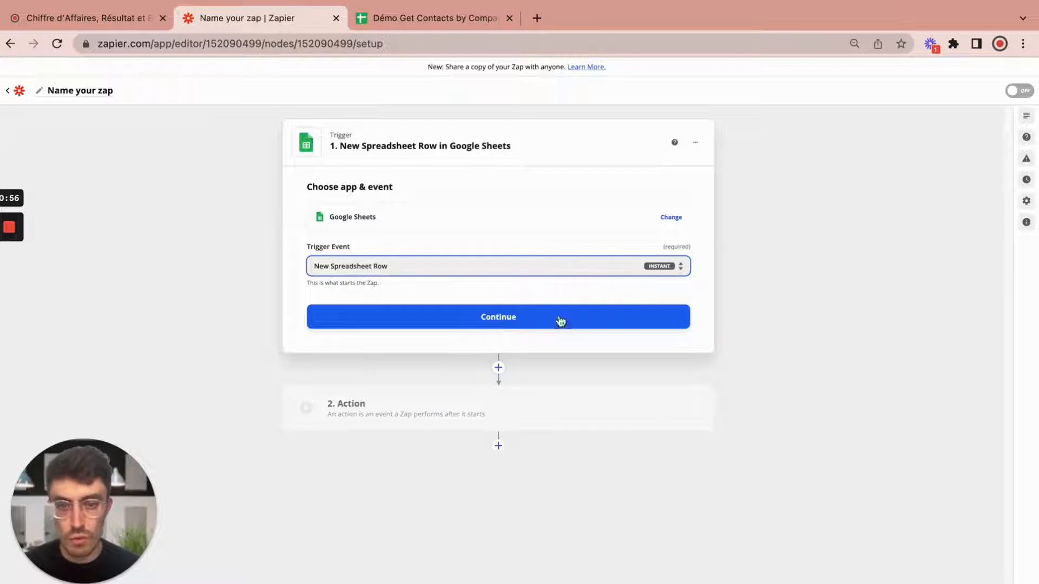
pyautogui.click(516, 322)
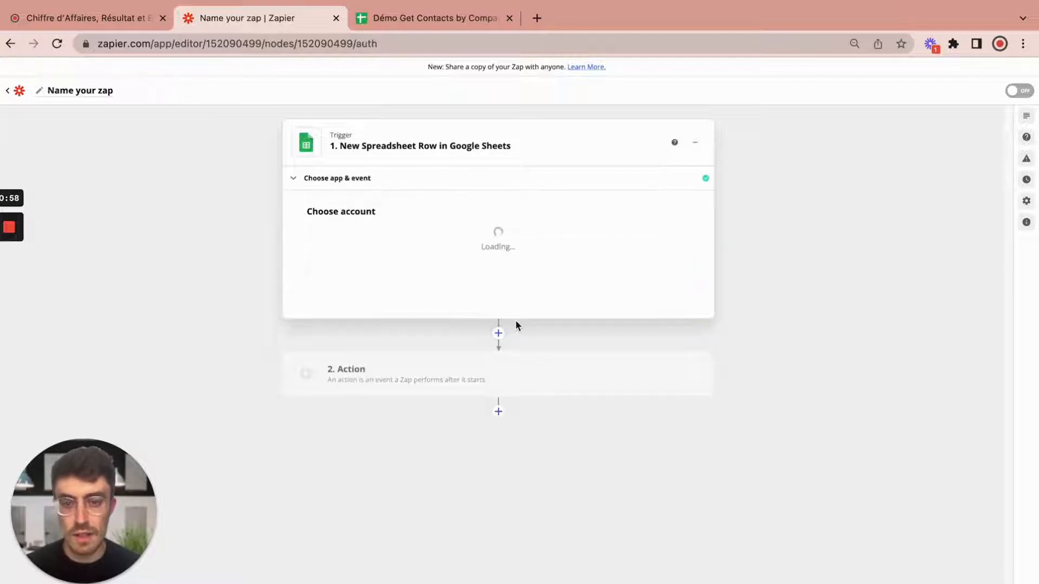
# Step: Point the trigger at the Company worksheet of the Démo Get Contacts by Company spreadsheet
pyautogui.click(421, 250)
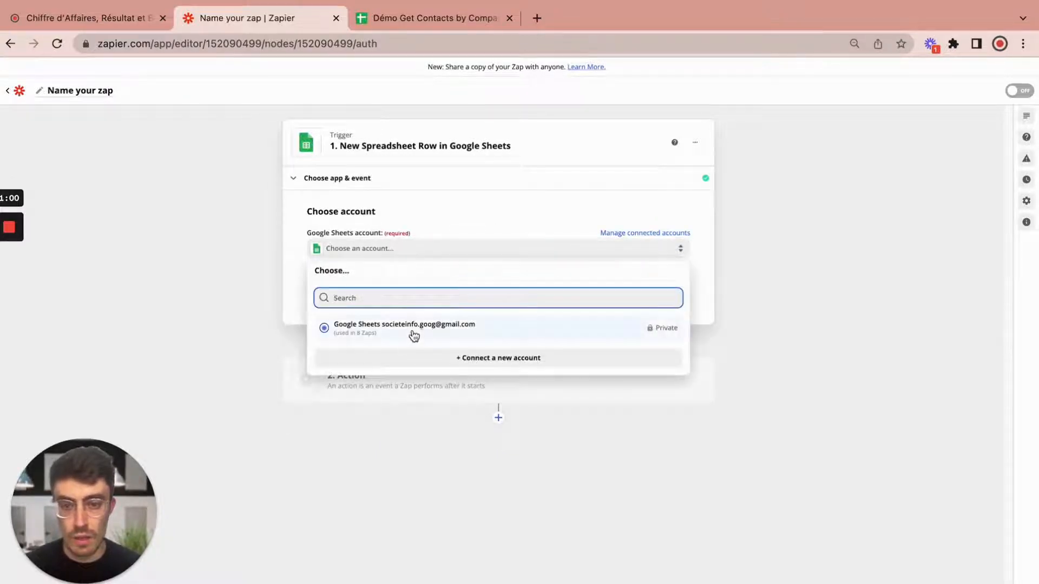
pyautogui.click(413, 331)
pyautogui.click(493, 294)
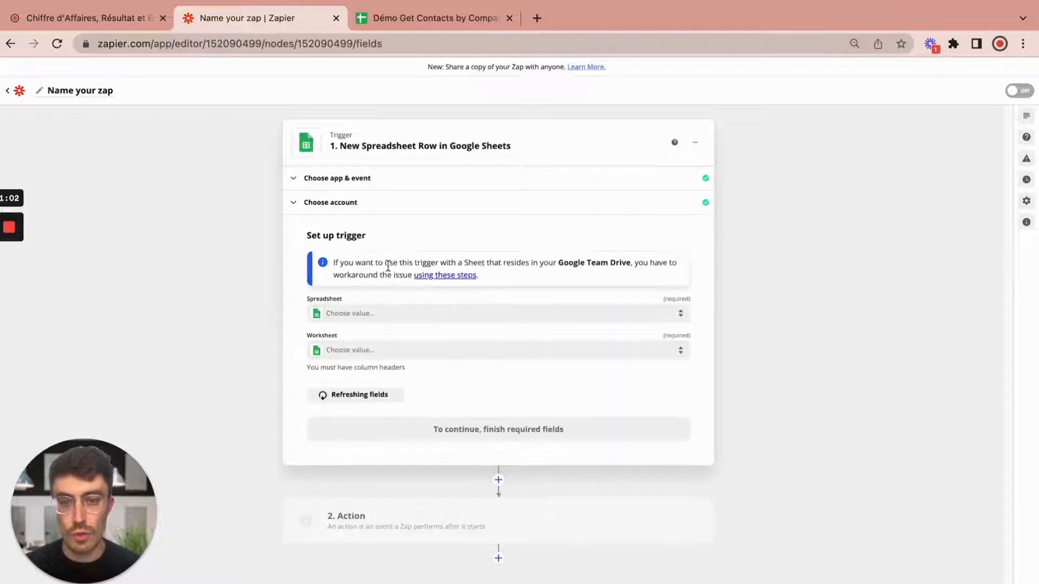
pyautogui.click(387, 319)
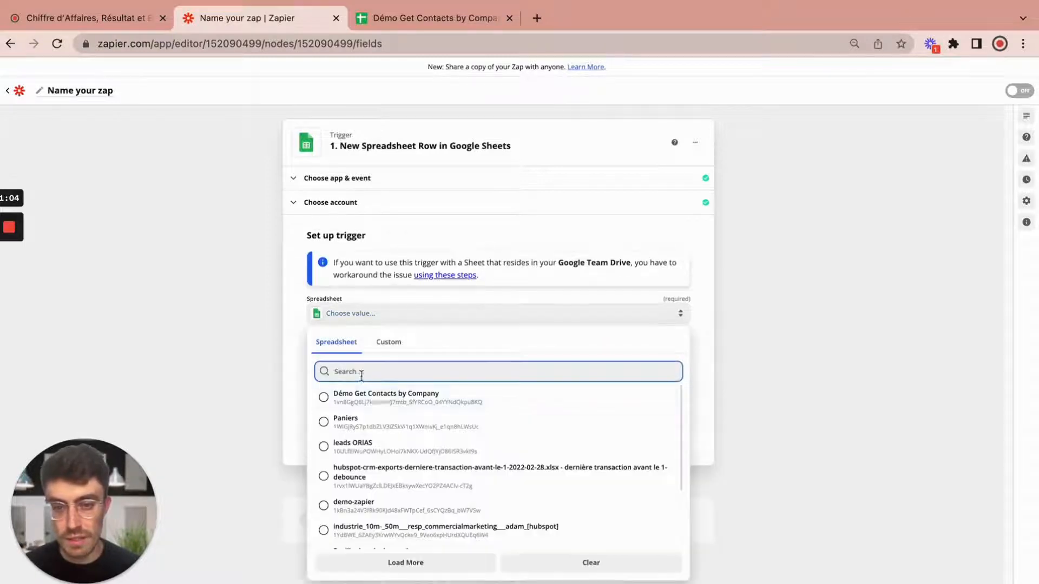
pyautogui.click(373, 401)
pyautogui.click(386, 356)
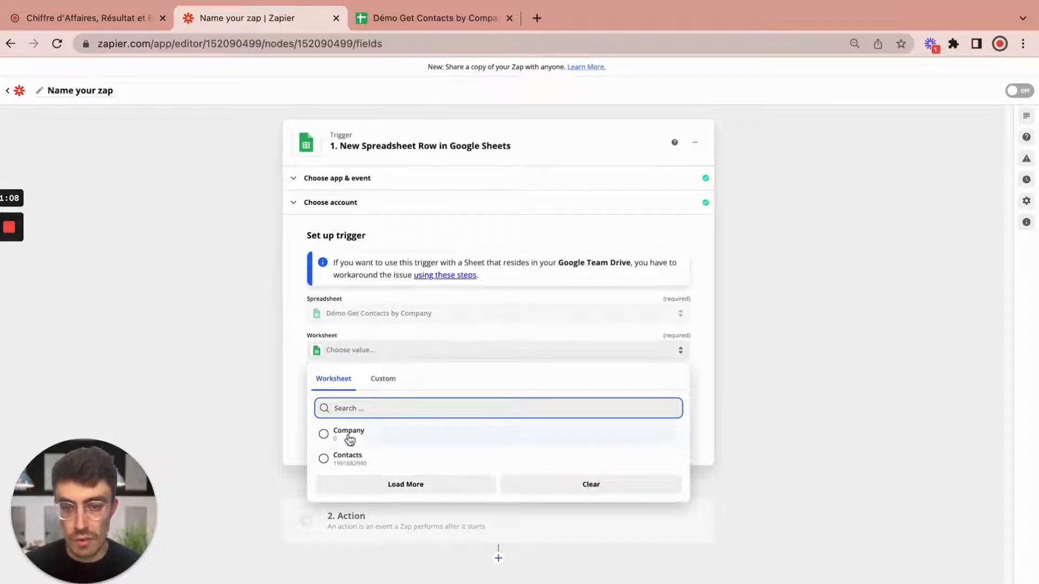
pyautogui.click(367, 439)
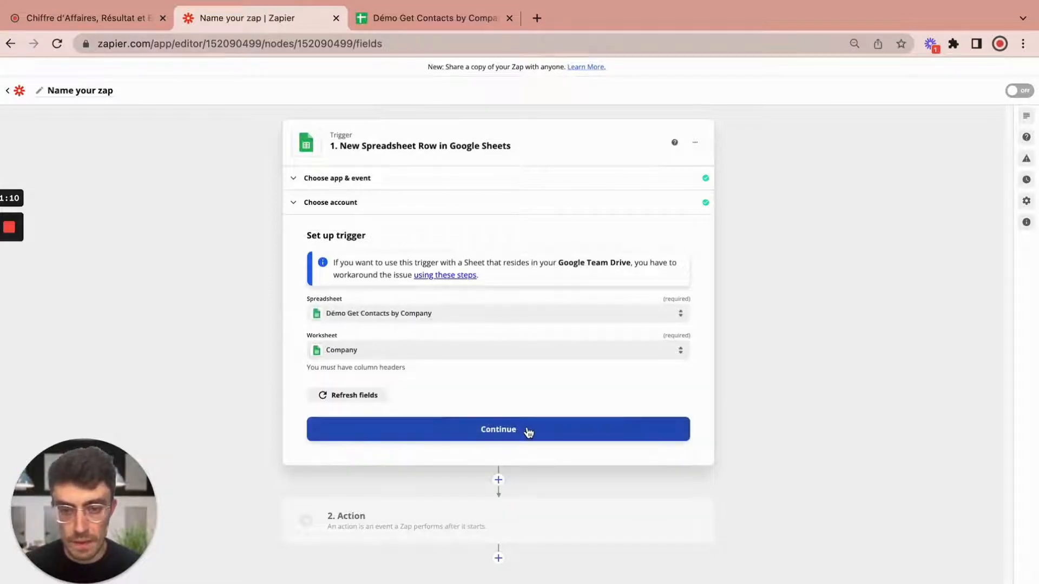
pyautogui.click(513, 435)
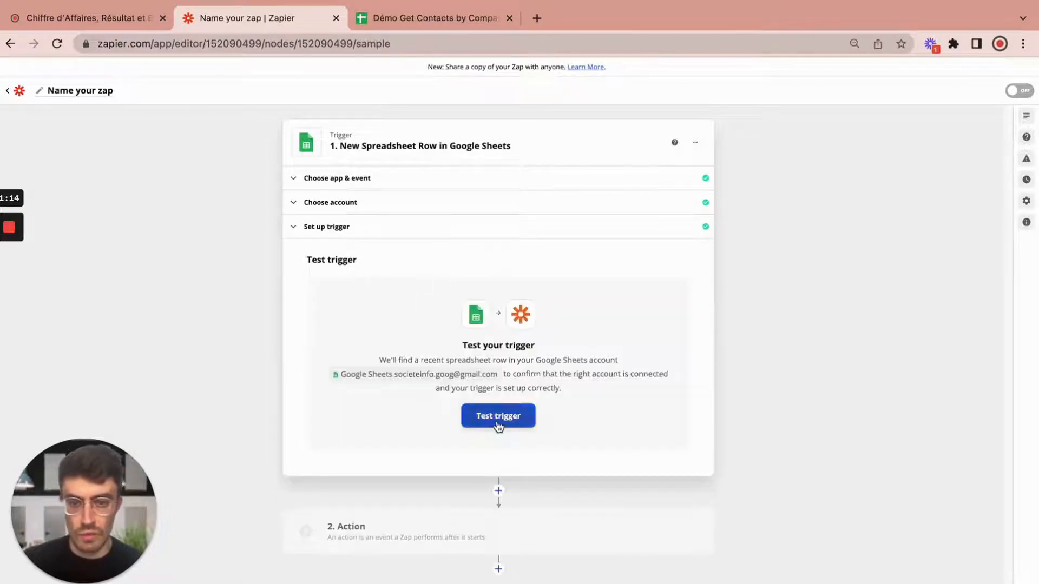
# Step: Test the trigger and verify the sample SIREN number against cell A2 in the sheet
pyautogui.click(497, 425)
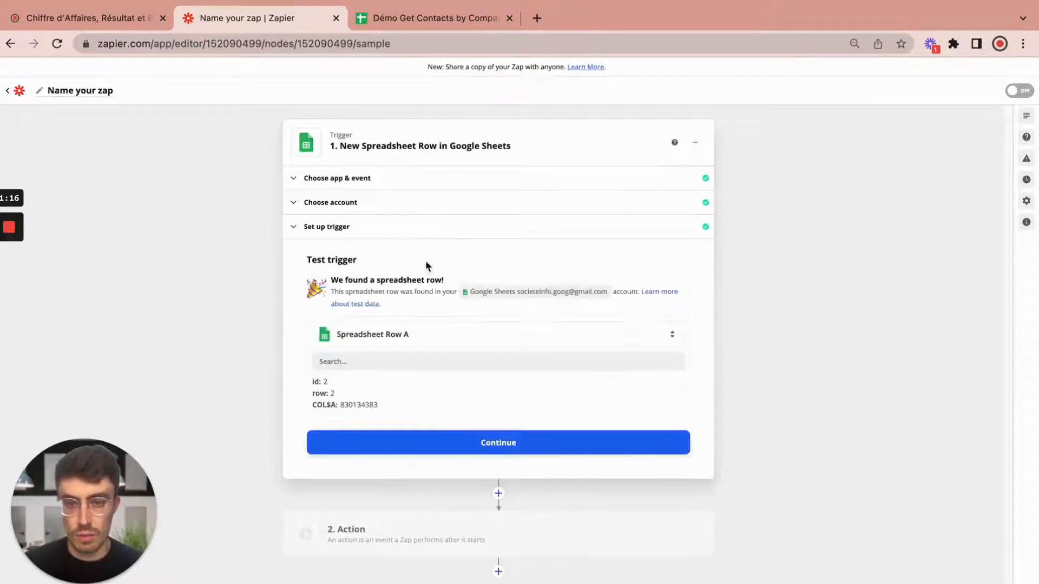
pyautogui.moveTo(340, 404); pyautogui.dragTo(352, 401)
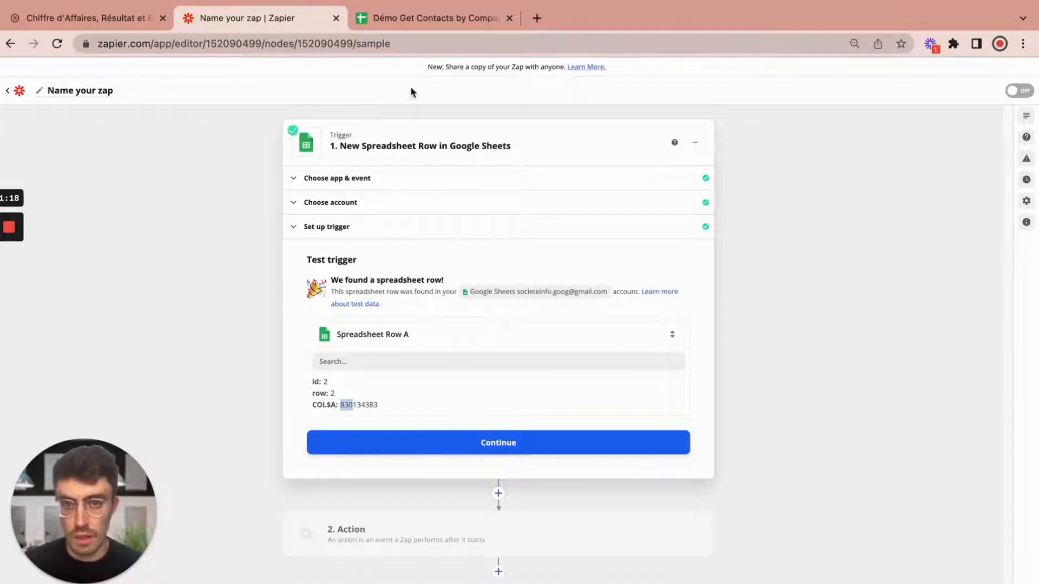
pyautogui.click(427, 20)
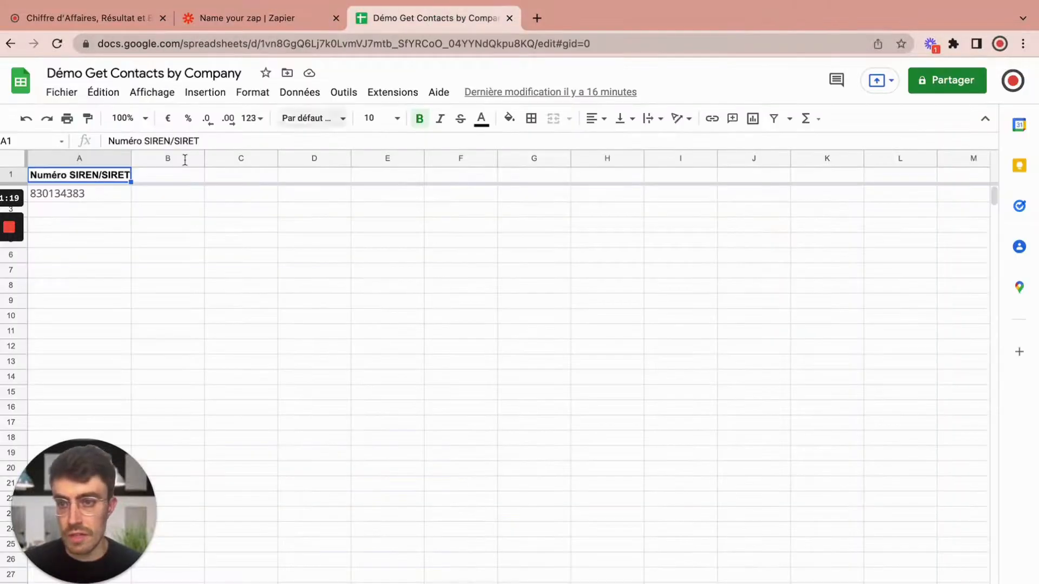
pyautogui.click(78, 201)
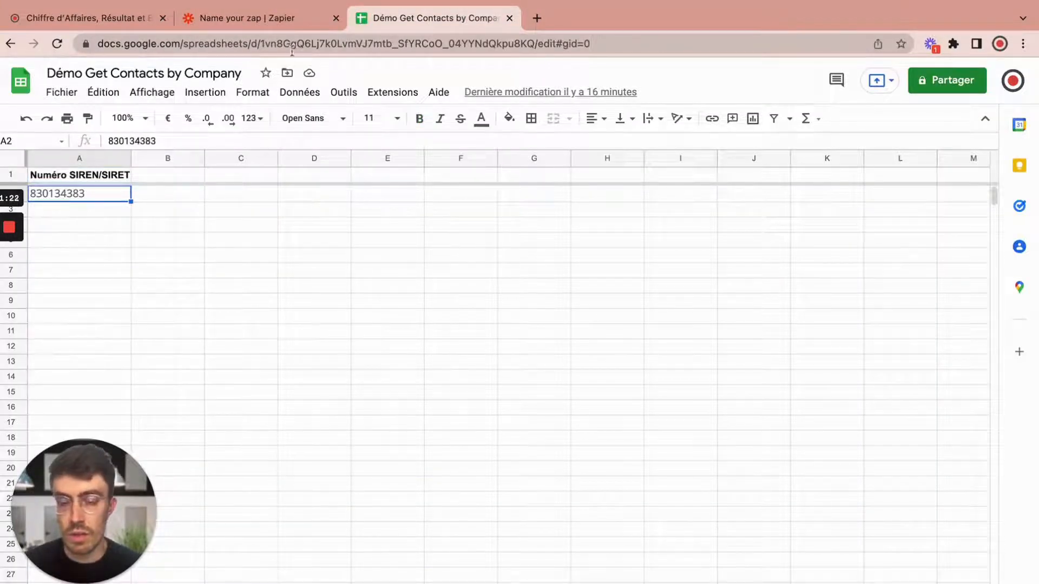
pyautogui.click(285, 19)
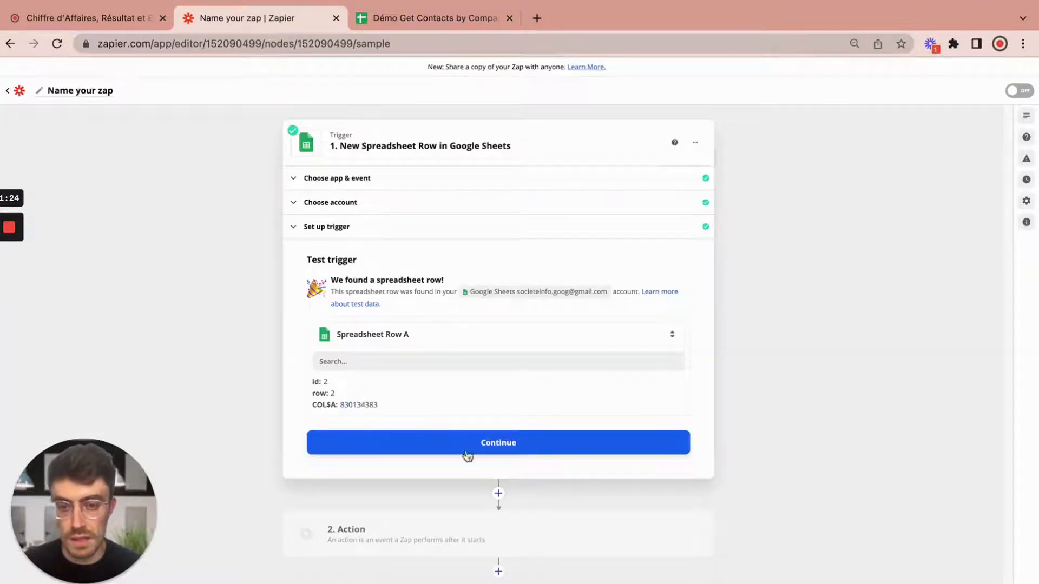
pyautogui.click(528, 452)
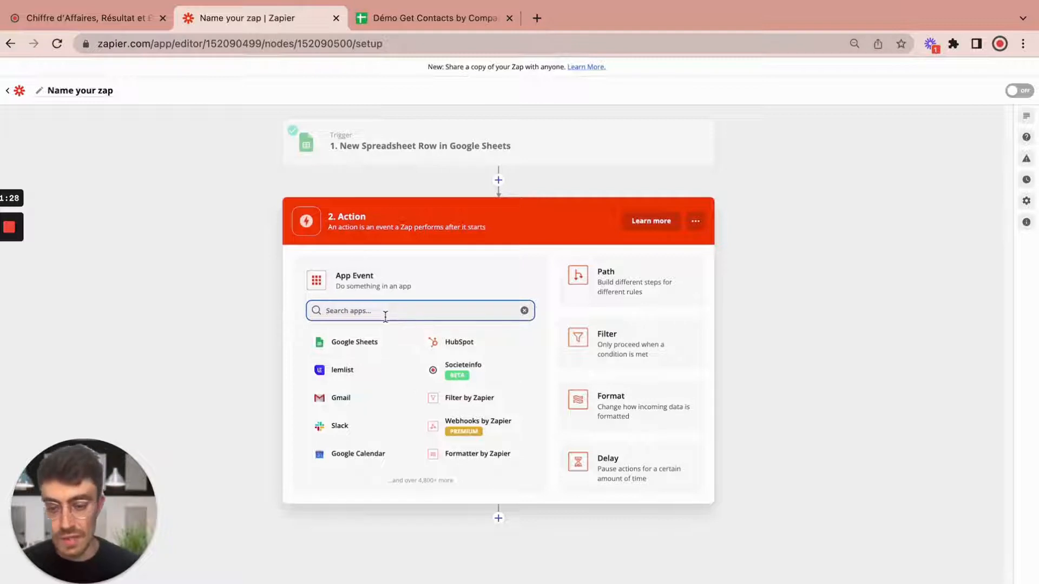
# Step: Search 'societ' and set the action to Societeinfo's Get French Contacts by Company
pyautogui.write('societ')
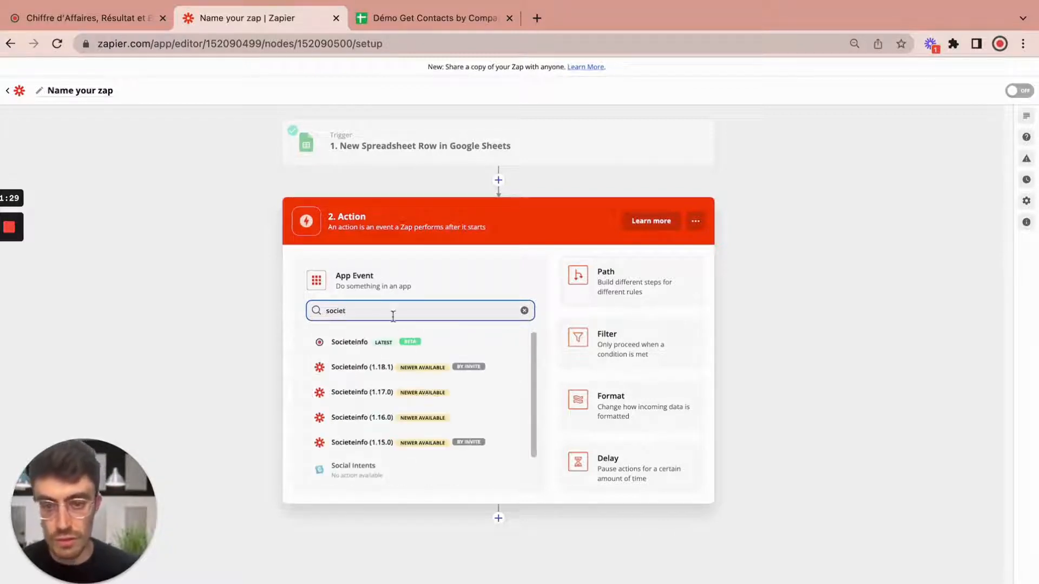
pyautogui.click(387, 349)
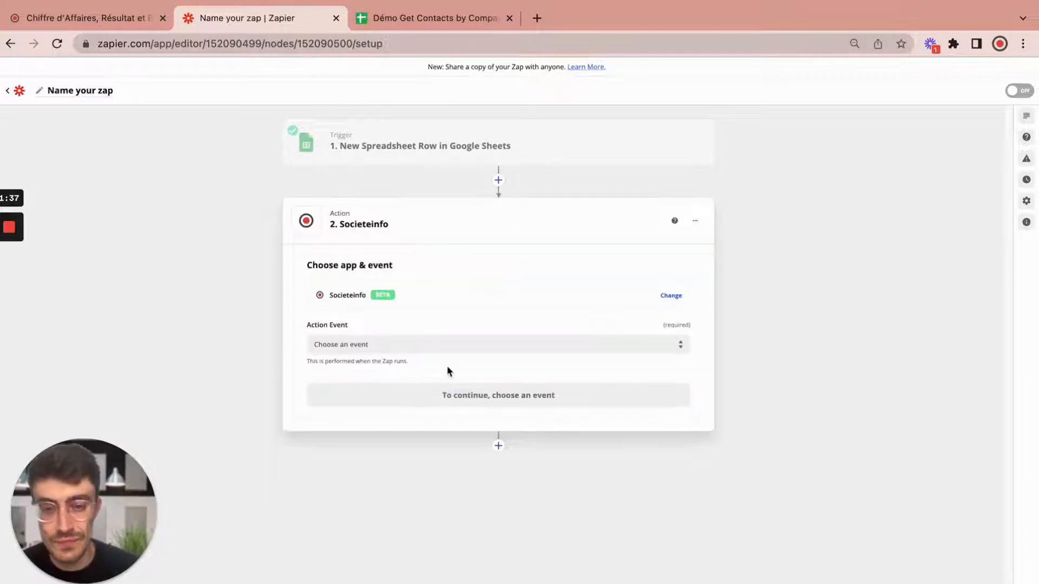
pyautogui.click(414, 347)
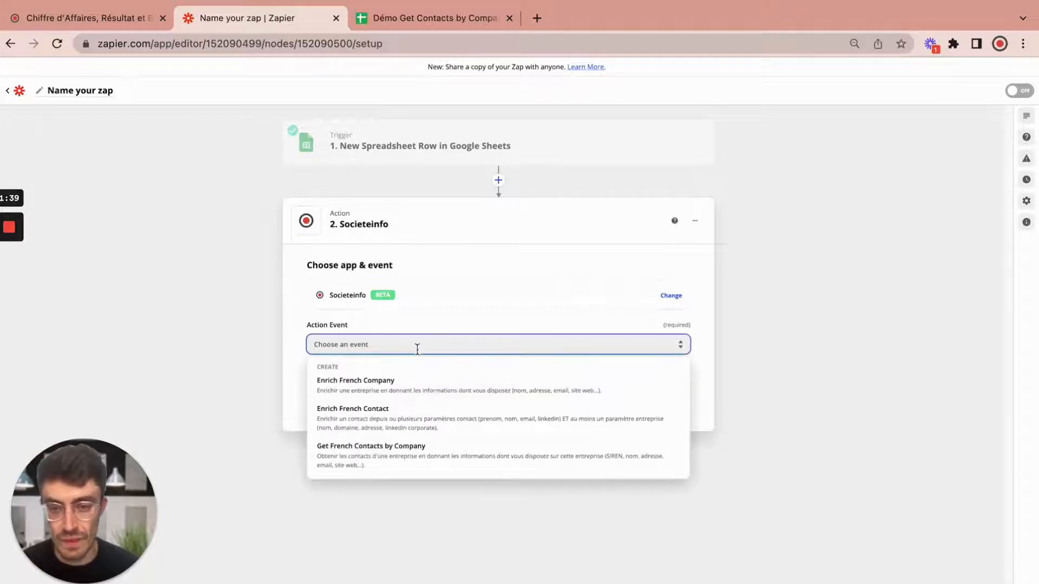
pyautogui.click(416, 456)
pyautogui.click(494, 398)
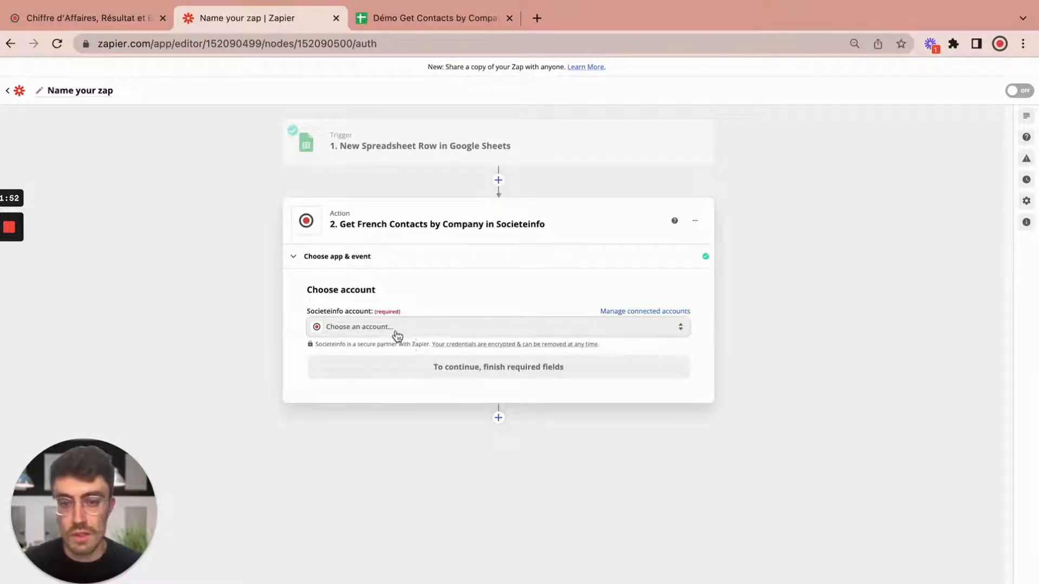
# Step: Choose to connect a new Societeinfo account, then go to the Societeinfo website
pyautogui.click(395, 331)
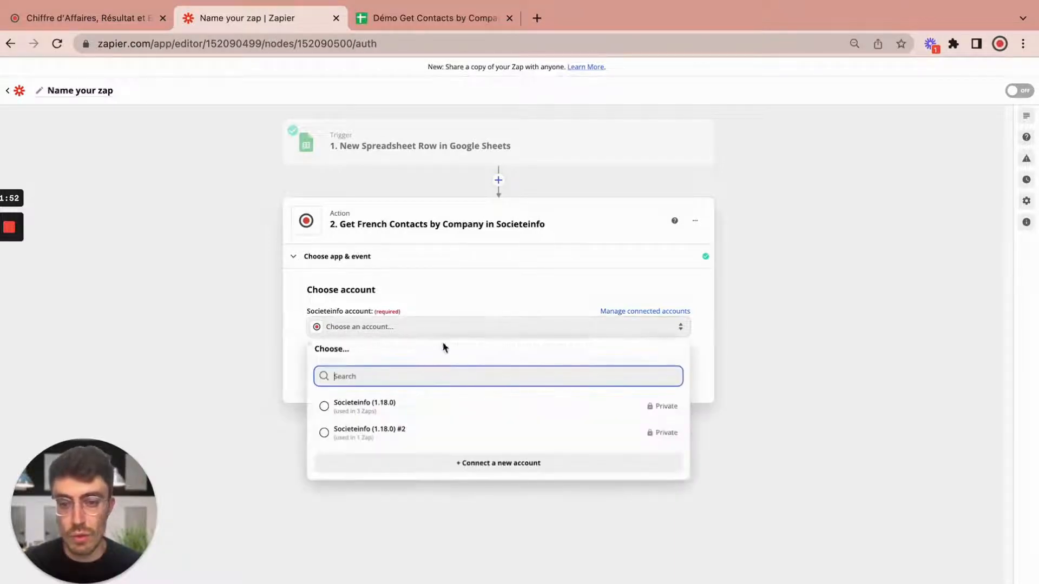
pyautogui.click(529, 464)
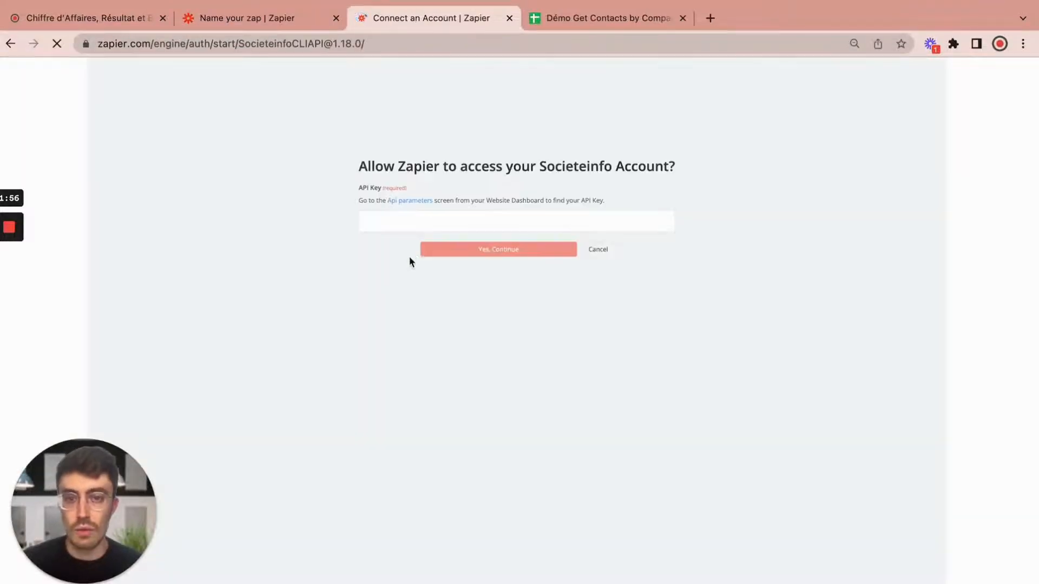
pyautogui.click(112, 17)
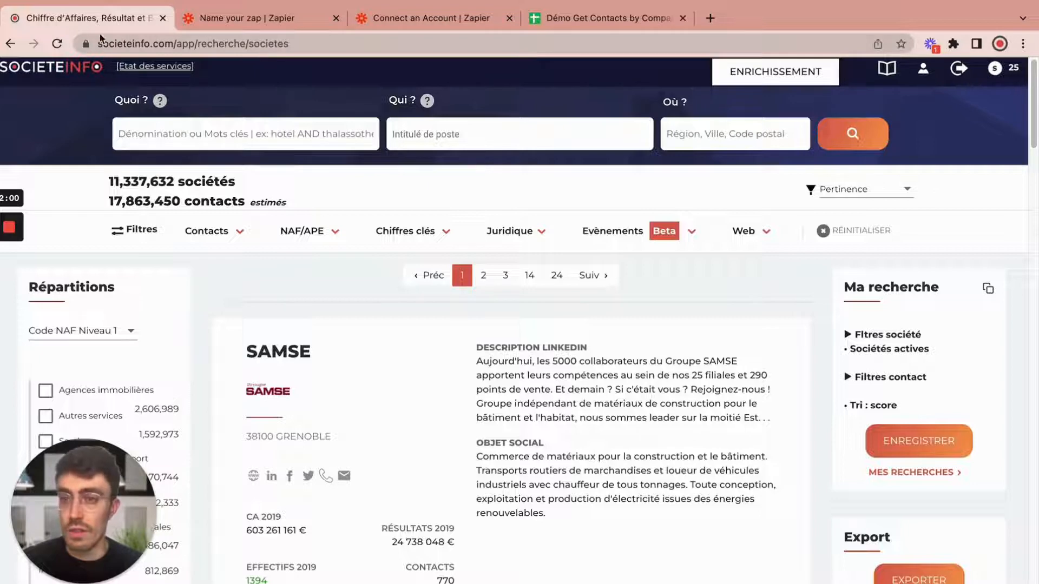
# Step: Copy the API key from Societeinfo's Paramètres API page and return to Zapier's connection form
pyautogui.click(923, 68)
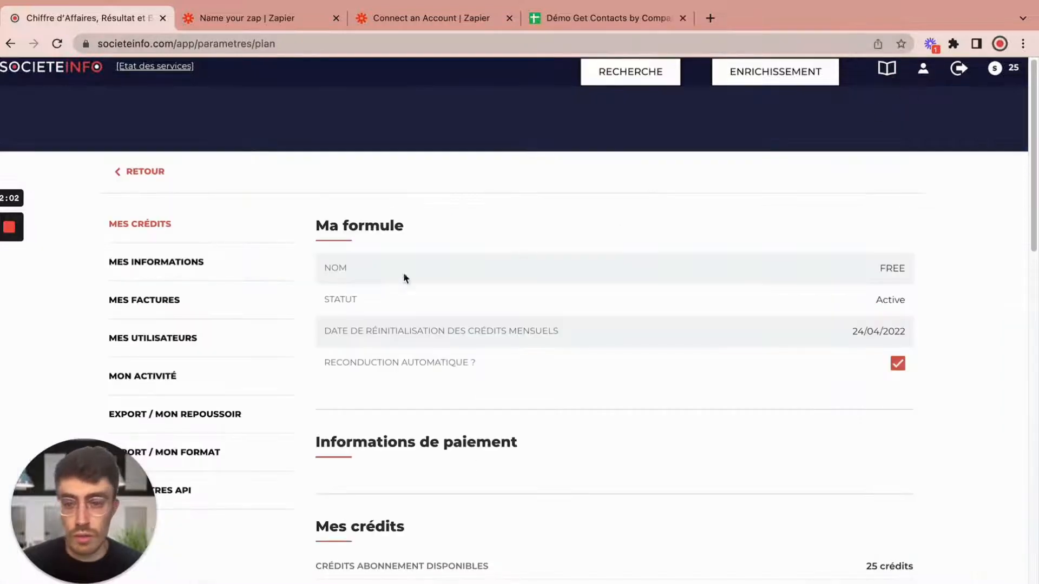
pyautogui.click(182, 491)
pyautogui.doubleClick(790, 367)
pyautogui.press('super+c')
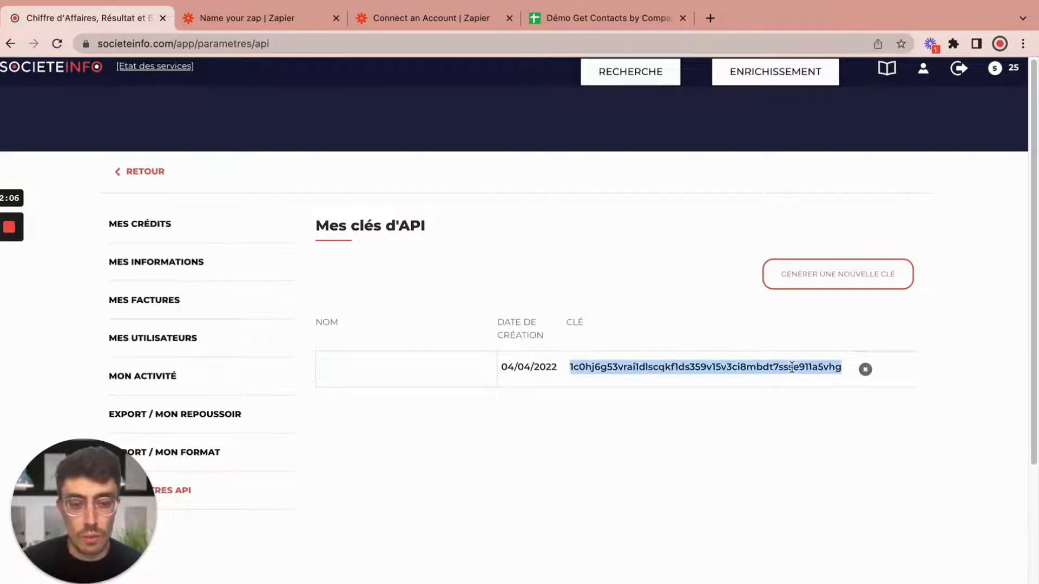
pyautogui.click(395, 18)
# Step: Paste the API key to authorize Societeinfo, then confirm that account in the Zap
pyautogui.press('super+v')
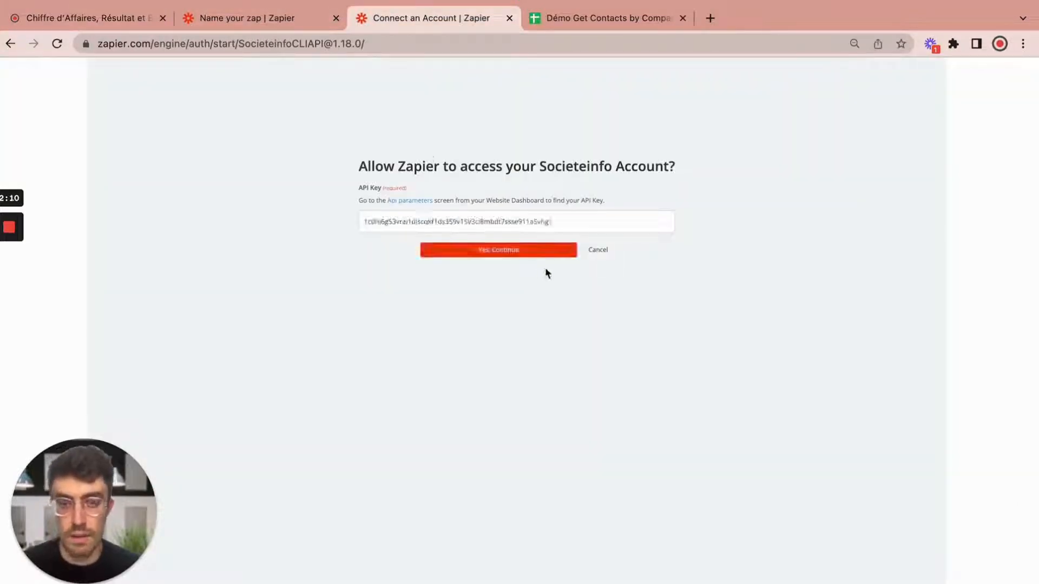
pyautogui.click(537, 251)
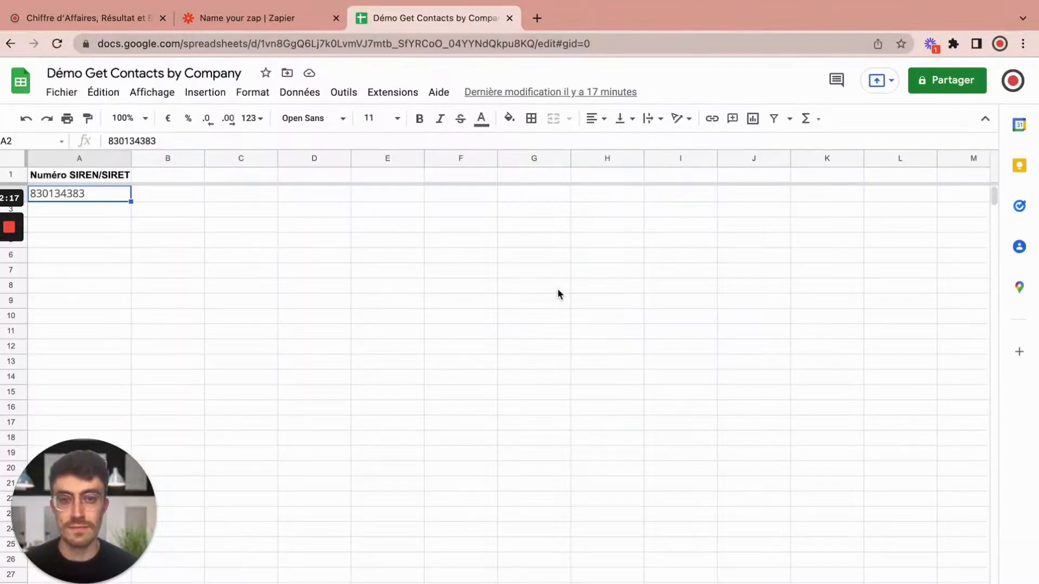
pyautogui.click(232, 18)
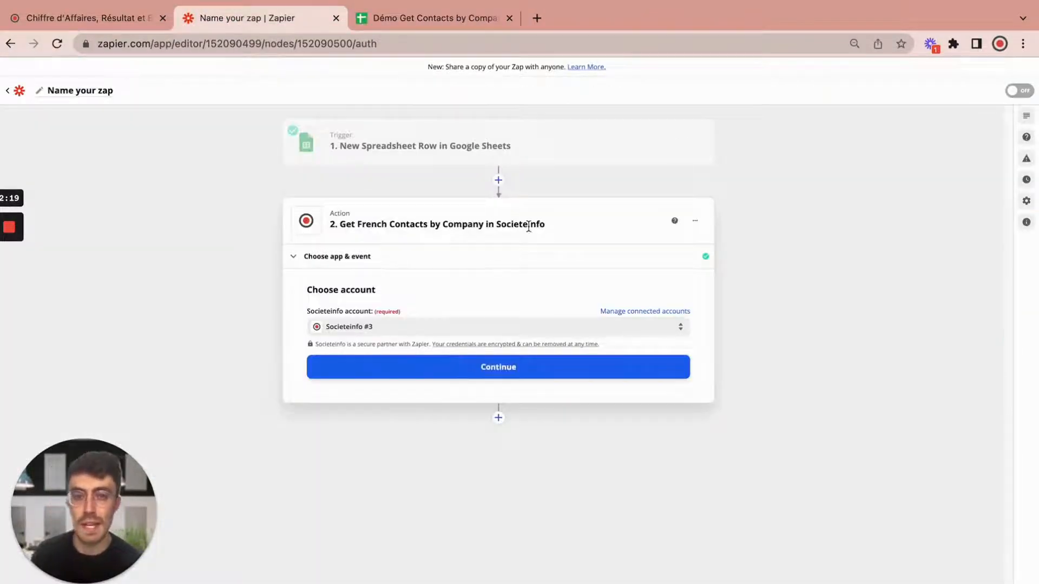
pyautogui.click(530, 368)
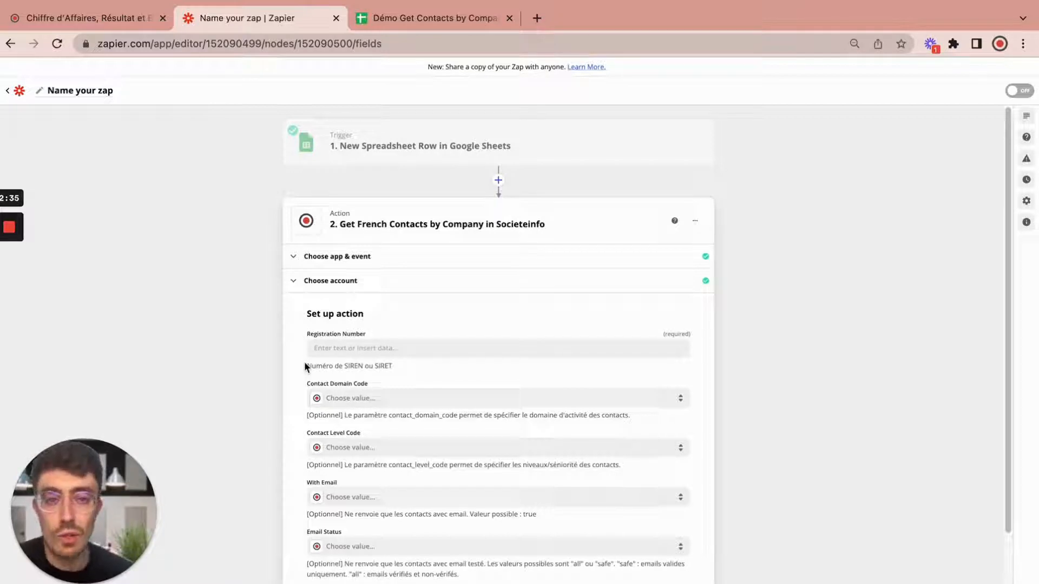
# Step: Map Registration Number to the sheet's '1. Numéro SIREN/SIRET' value
pyautogui.click(346, 353)
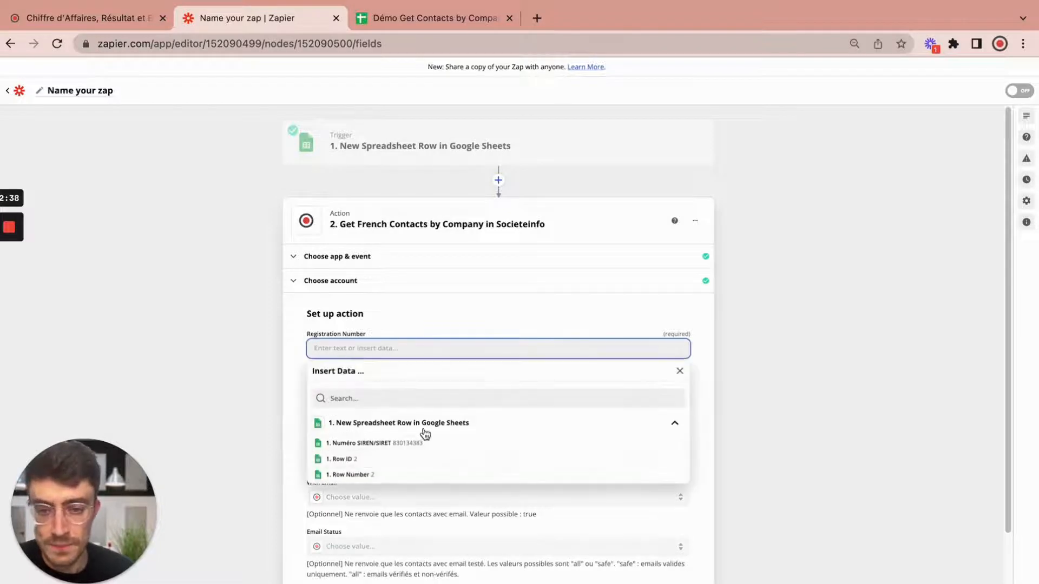
pyautogui.click(381, 449)
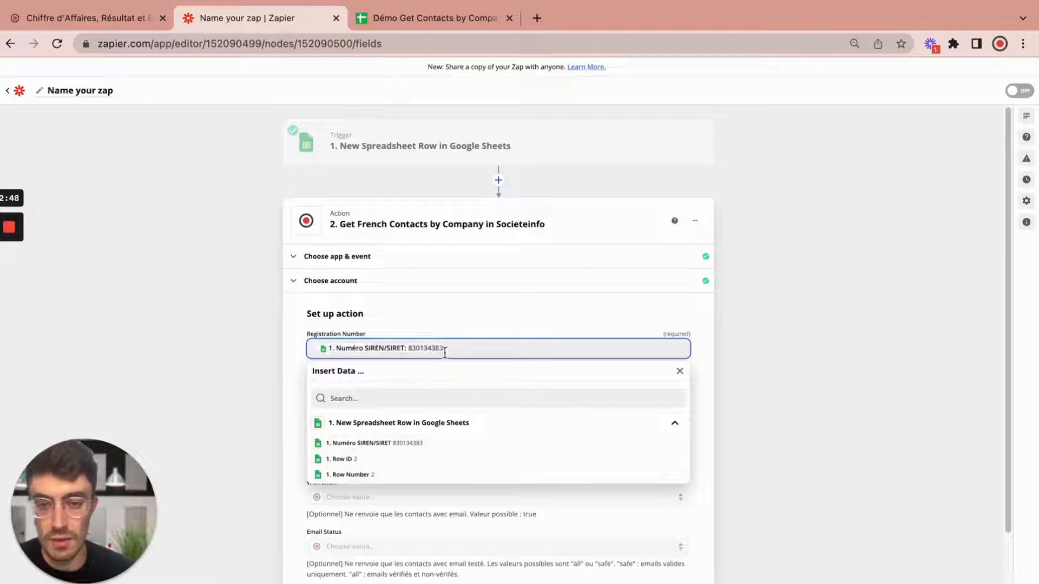
pyautogui.click(453, 323)
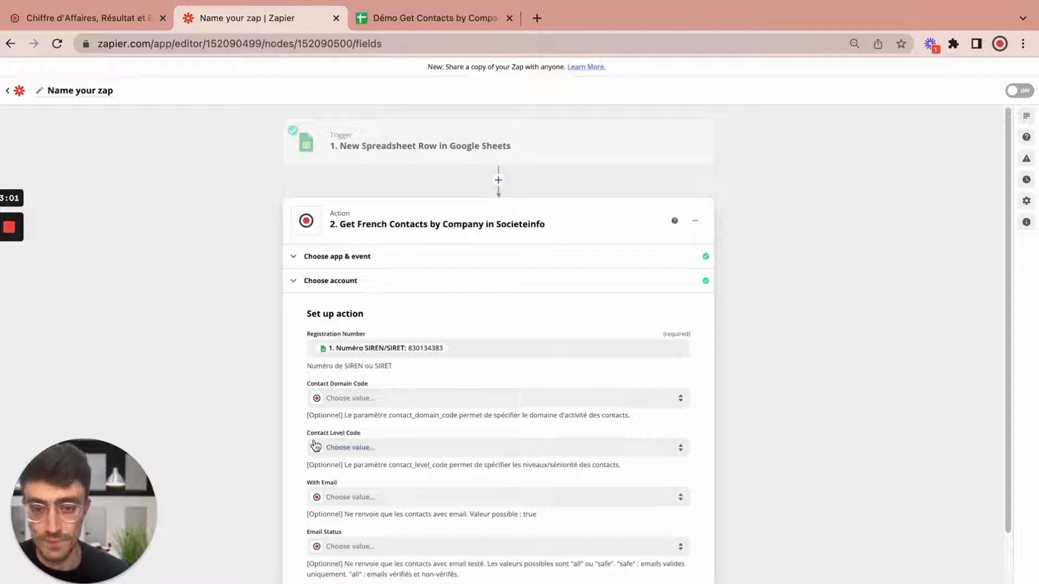
pyautogui.scroll(-3, 428, 396)
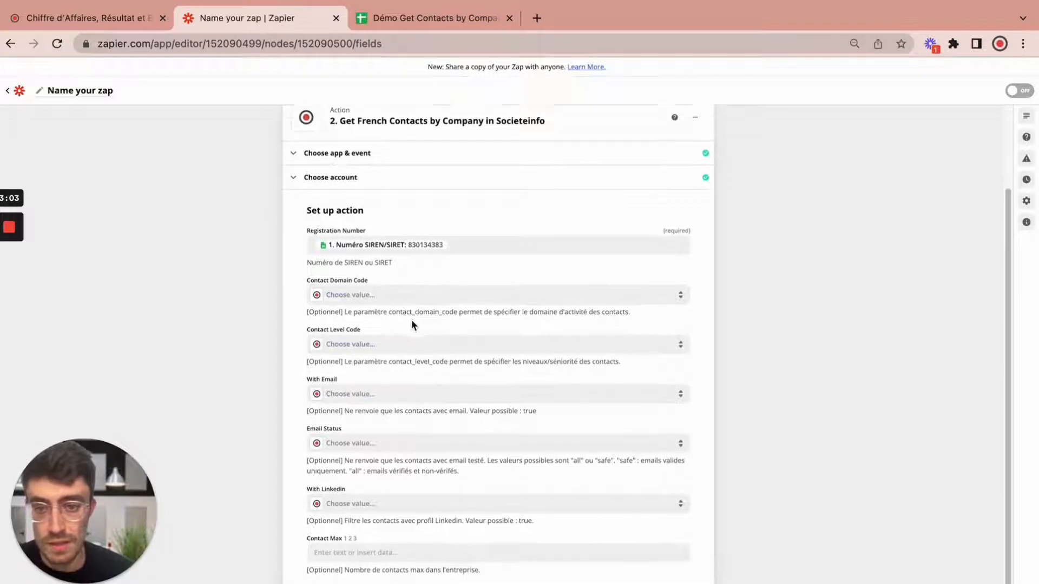
pyautogui.scroll(-1, 412, 319)
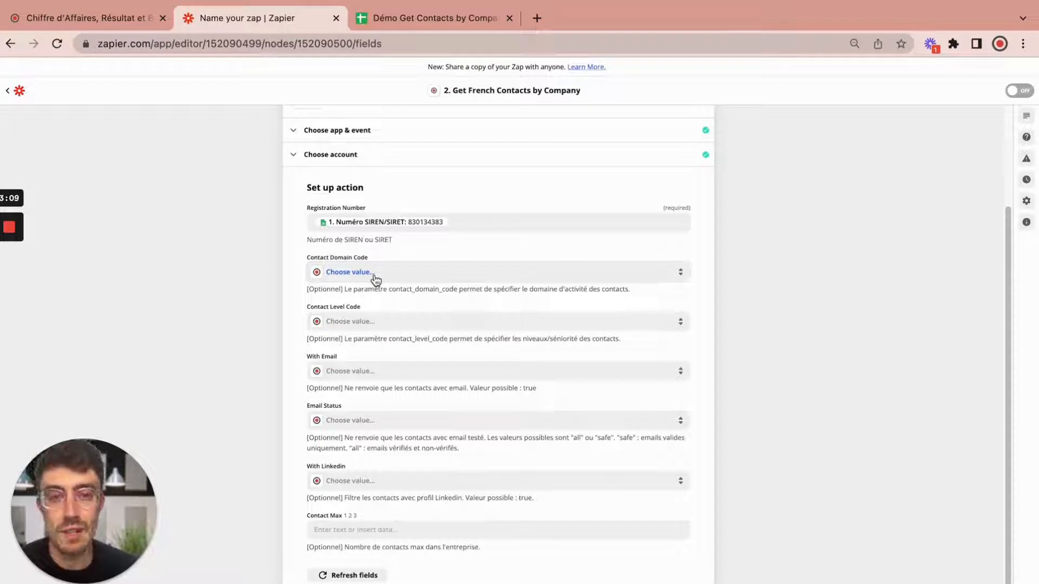
# Step: Review the contact domain code and level code options, leaving both empty
pyautogui.click(376, 276)
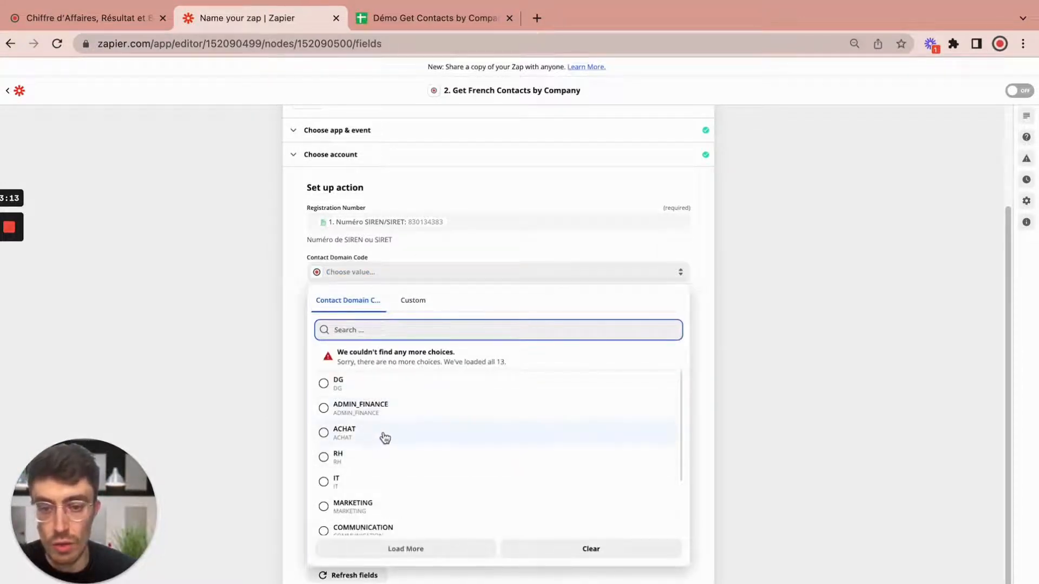
pyautogui.scroll(-1, 398, 454)
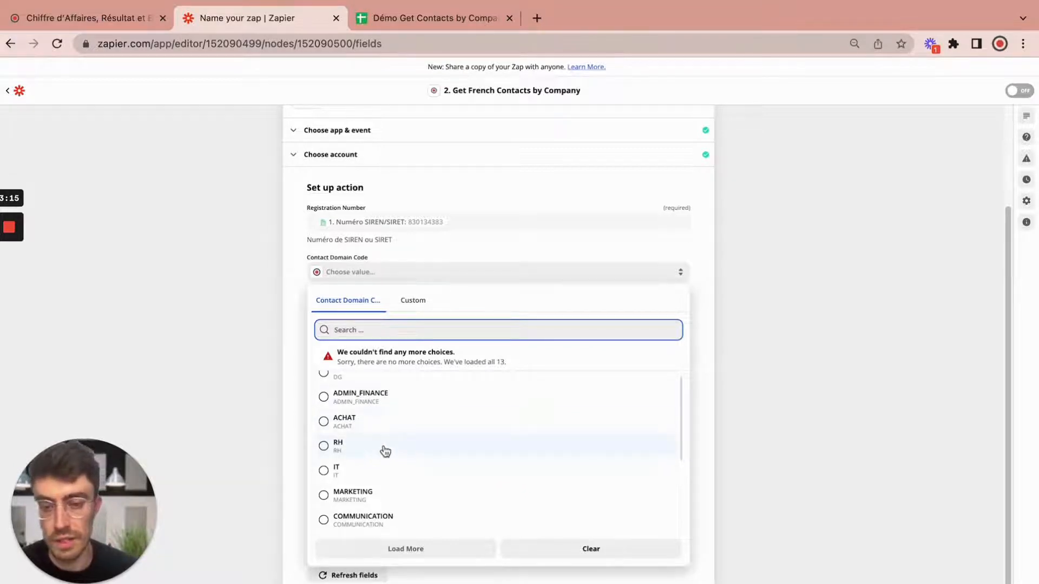
pyautogui.scroll(-2, 450, 503)
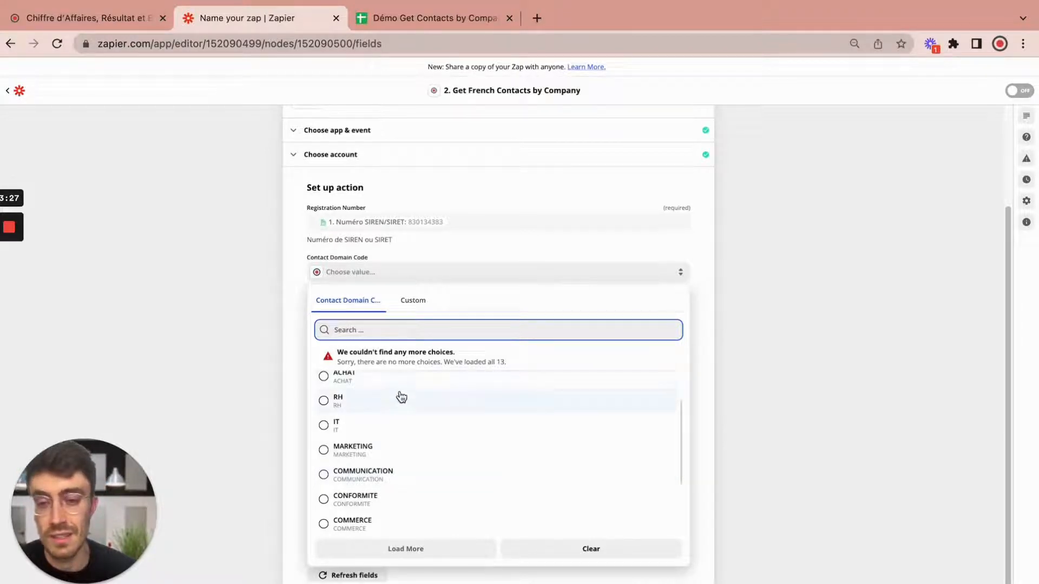
pyautogui.click(784, 506)
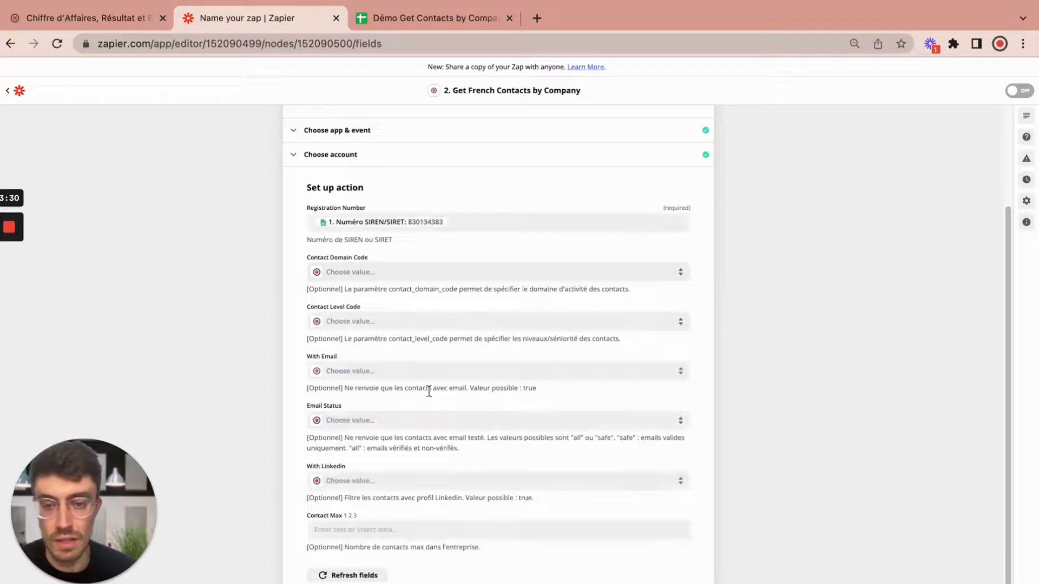
pyautogui.click(389, 329)
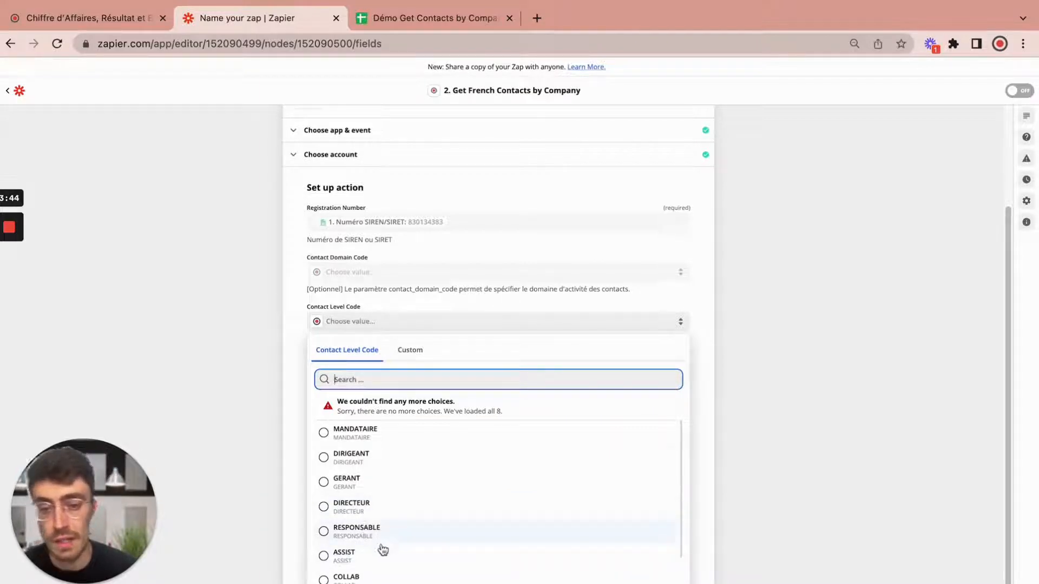
pyautogui.scroll(-2, 397, 519)
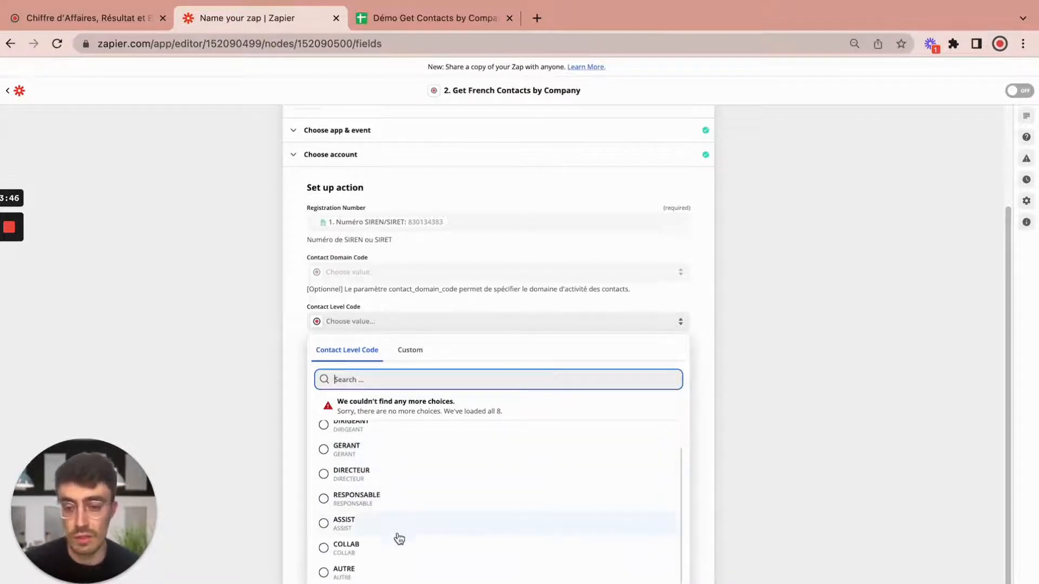
pyautogui.scroll(2, 398, 554)
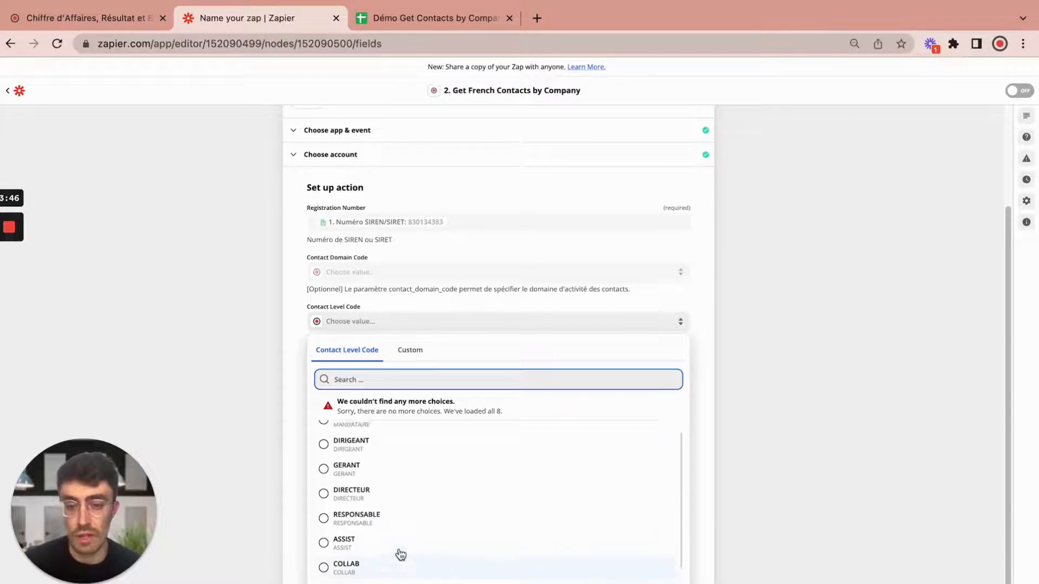
pyautogui.click(778, 479)
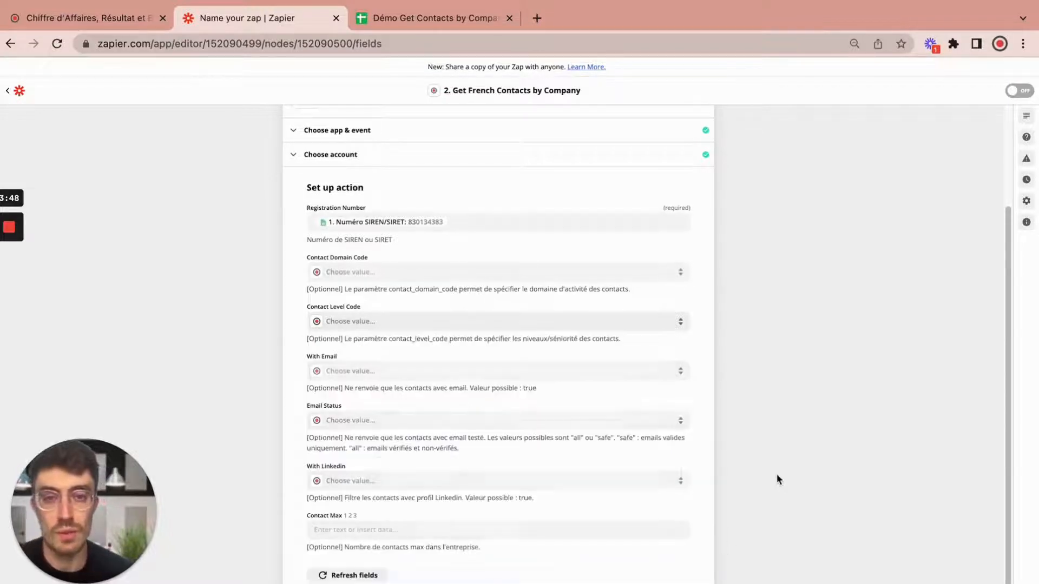
# Step: Leave With Email, Email Status and With Linkedin unset, and finish the action setup
pyautogui.click(368, 373)
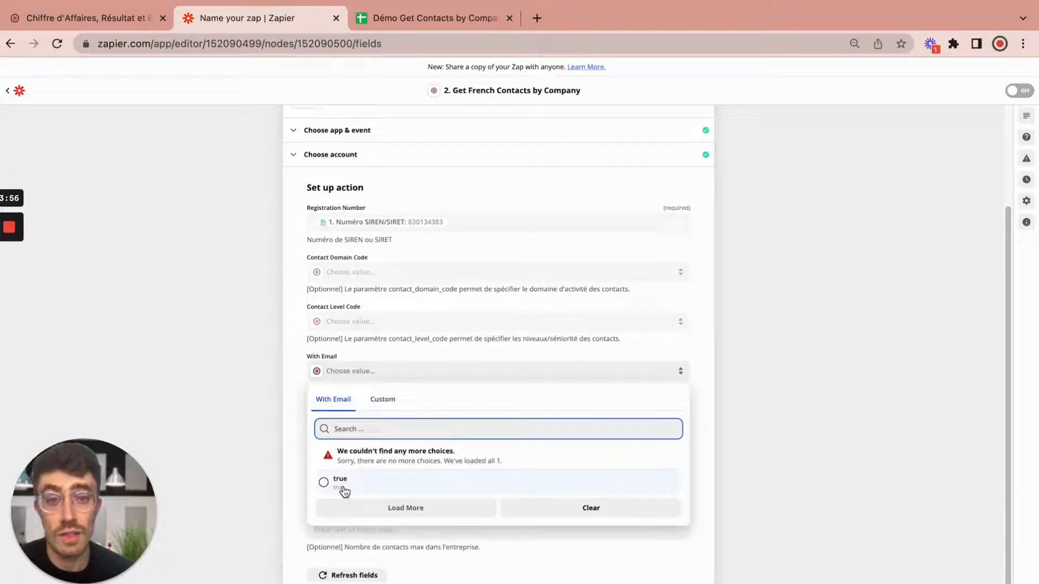
pyautogui.click(788, 493)
pyautogui.click(349, 425)
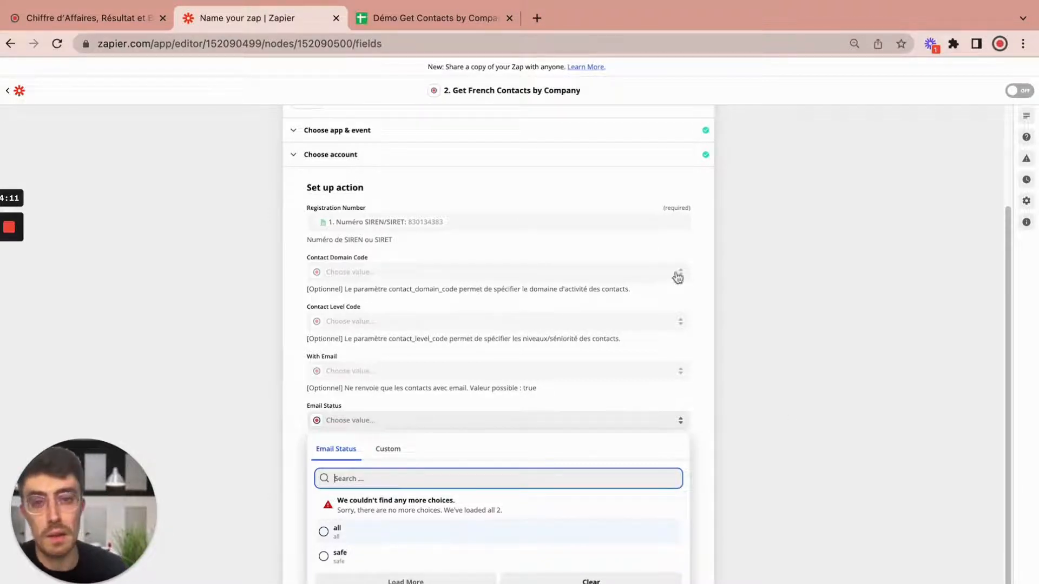
pyautogui.click(788, 501)
pyautogui.scroll(-1, 356, 446)
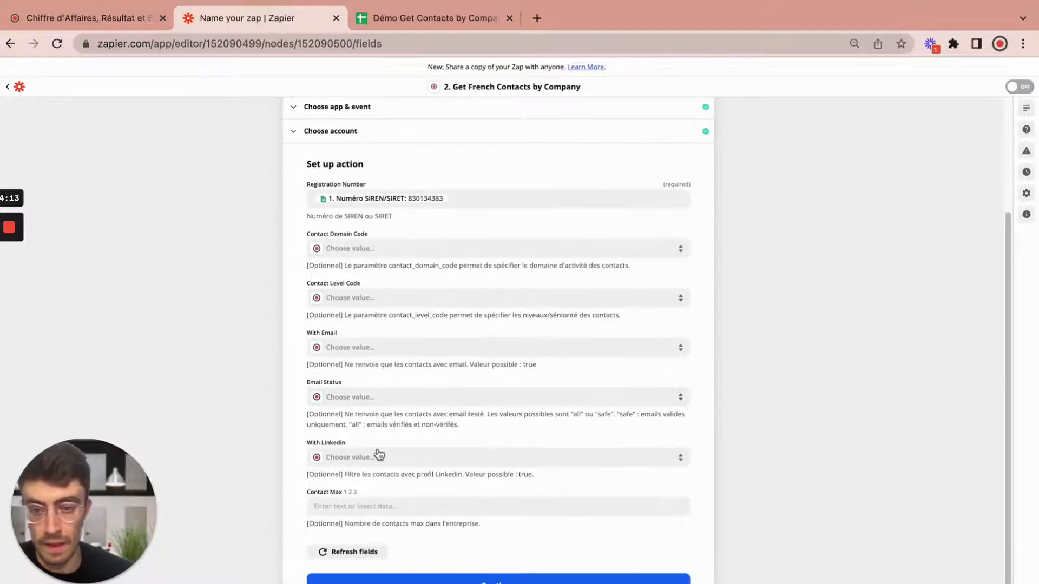
pyautogui.click(368, 461)
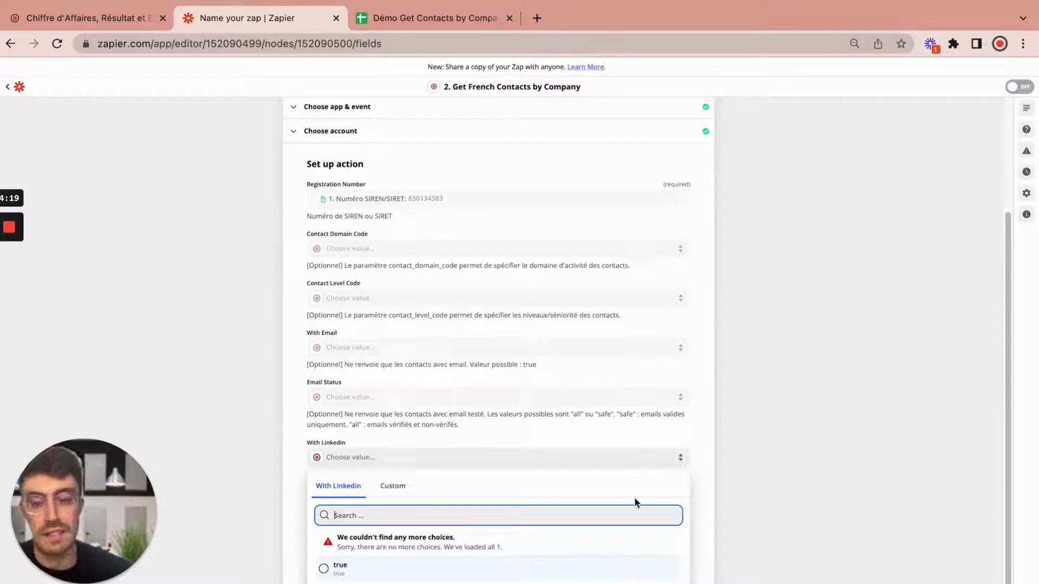
pyautogui.click(799, 445)
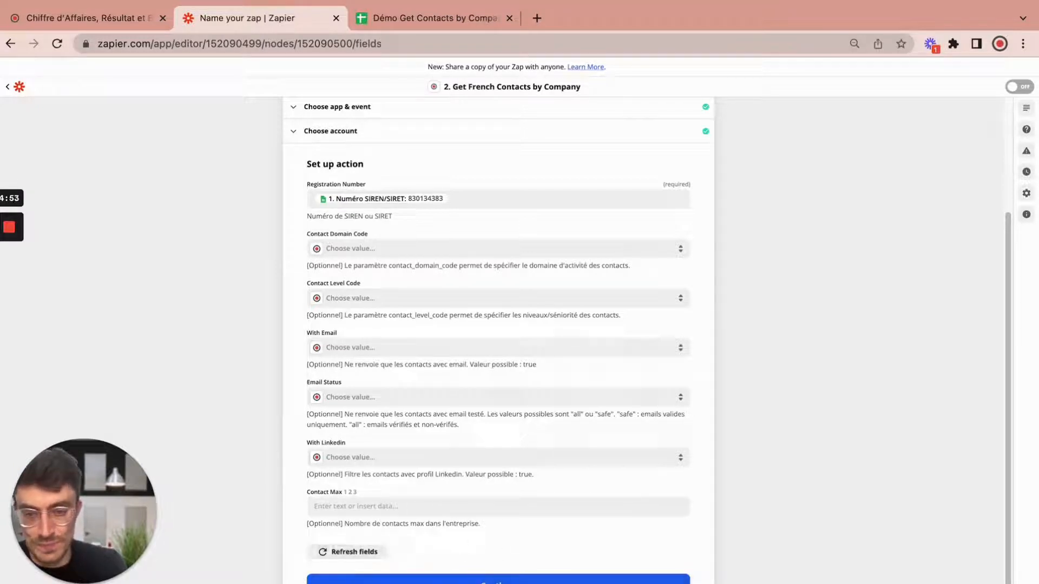
pyautogui.click(498, 580)
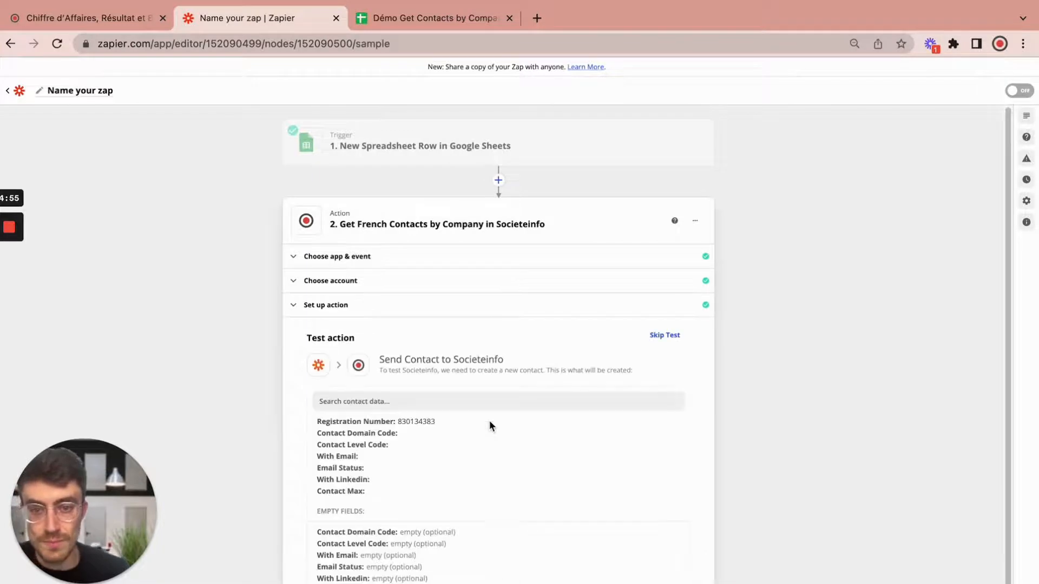
# Step: Run the Societeinfo contact lookup test
pyautogui.scroll(-1, 505, 333)
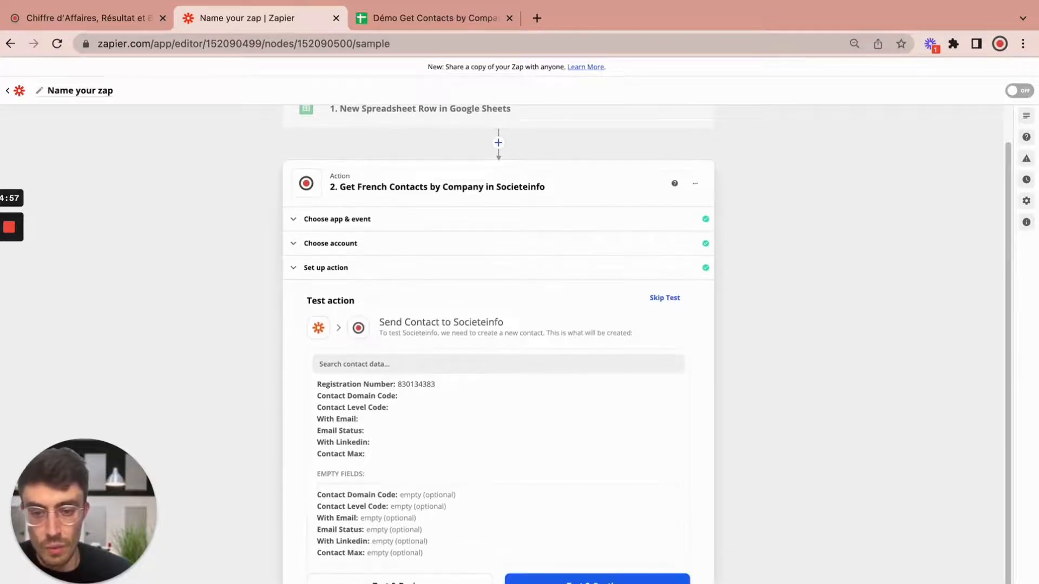
pyautogui.click(573, 578)
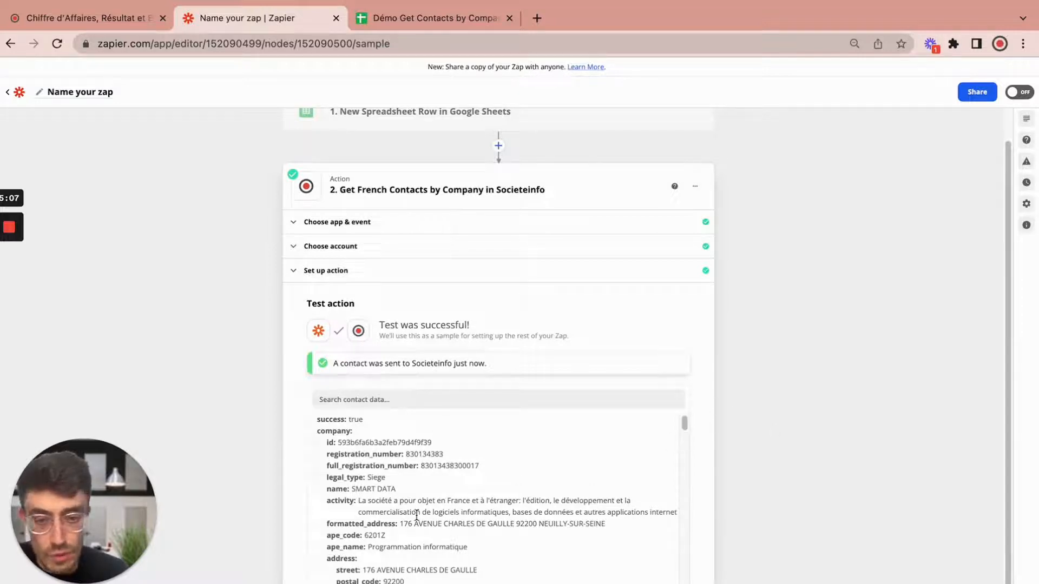
pyautogui.scroll(-2, 418, 474)
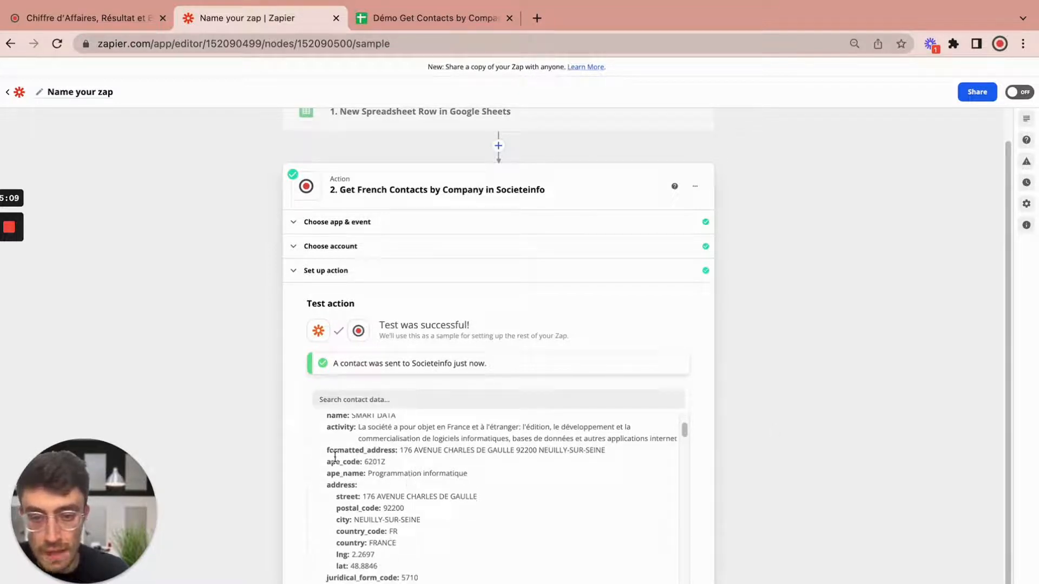
pyautogui.scroll(1, 376, 480)
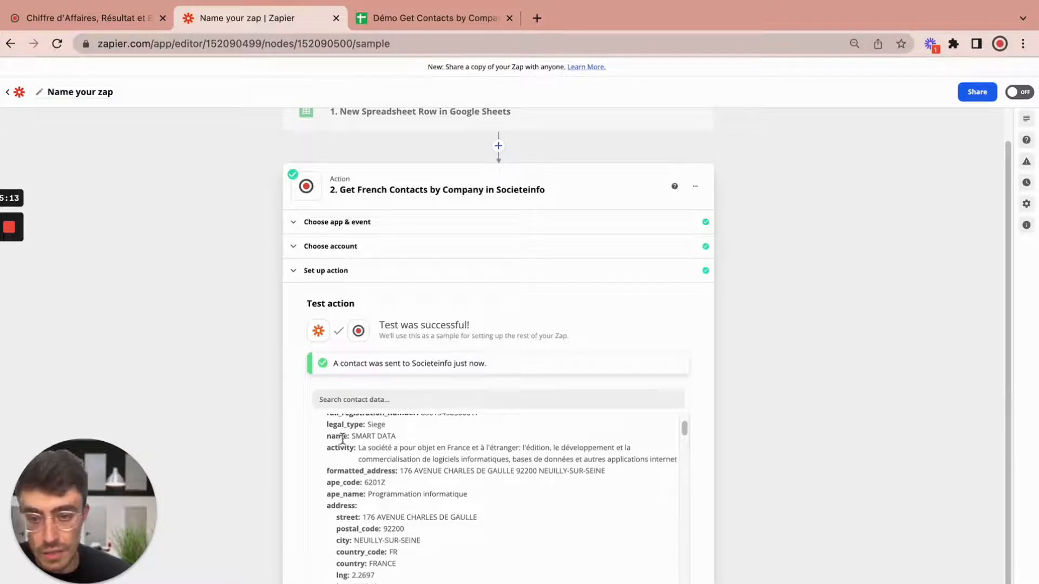
pyautogui.scroll(2, 353, 454)
pyautogui.scroll(1, 353, 454)
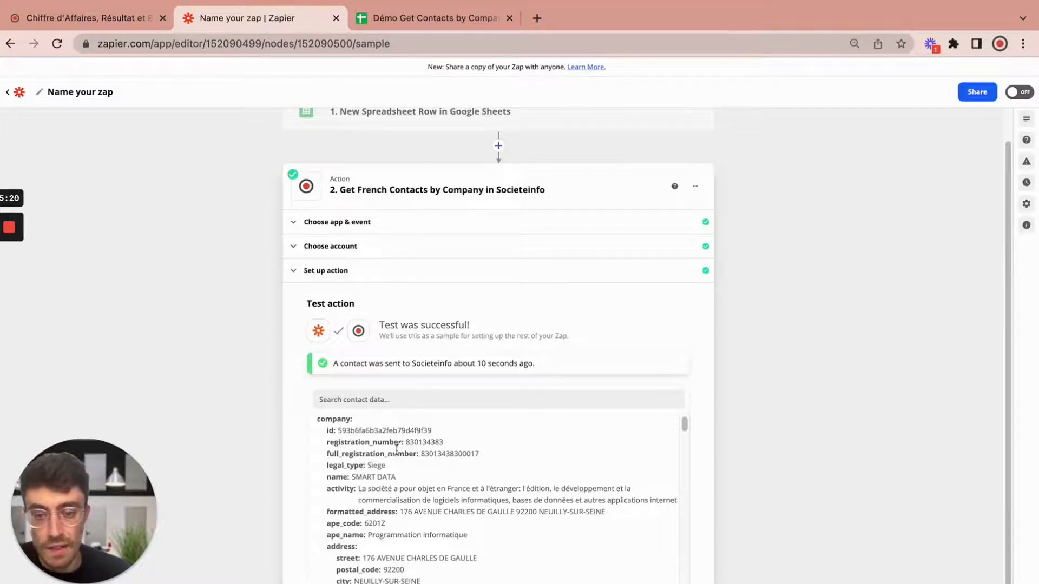
# Step: Review the returned company contacts and continue to the Zap-ready screen
pyautogui.scroll(-10, 392, 460)
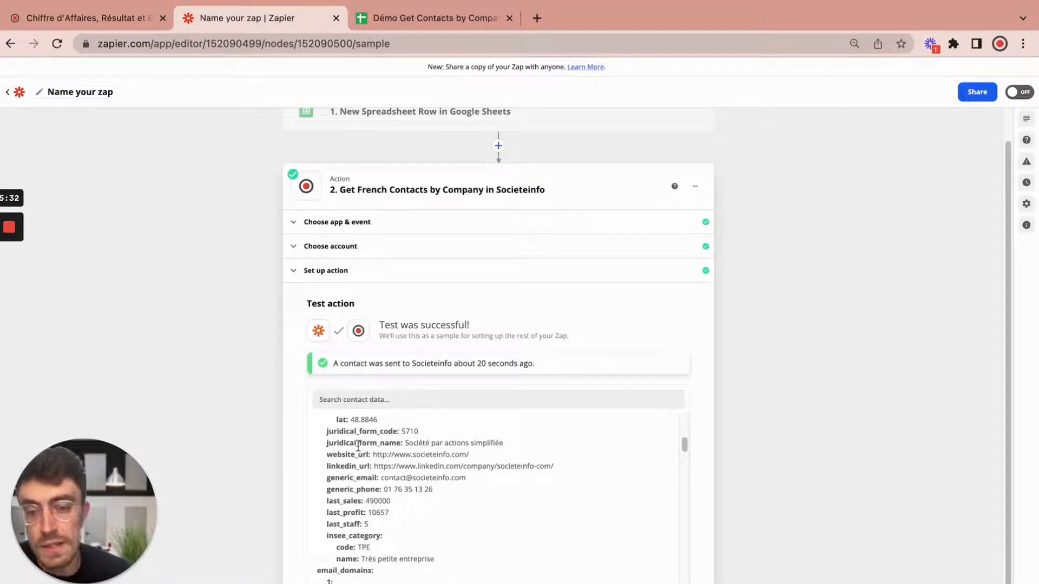
pyautogui.scroll(-5, 397, 534)
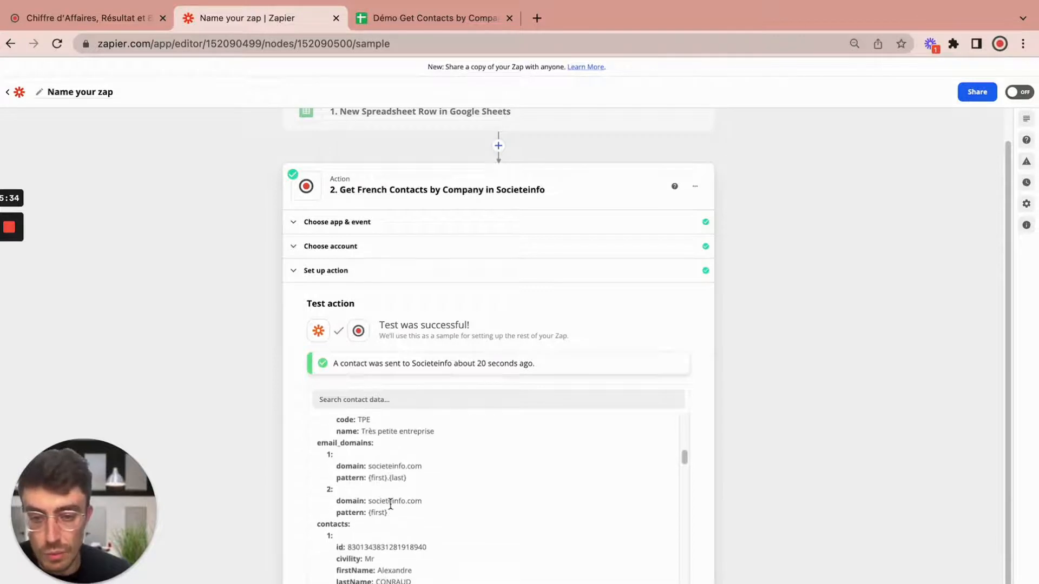
pyautogui.scroll(-3, 411, 501)
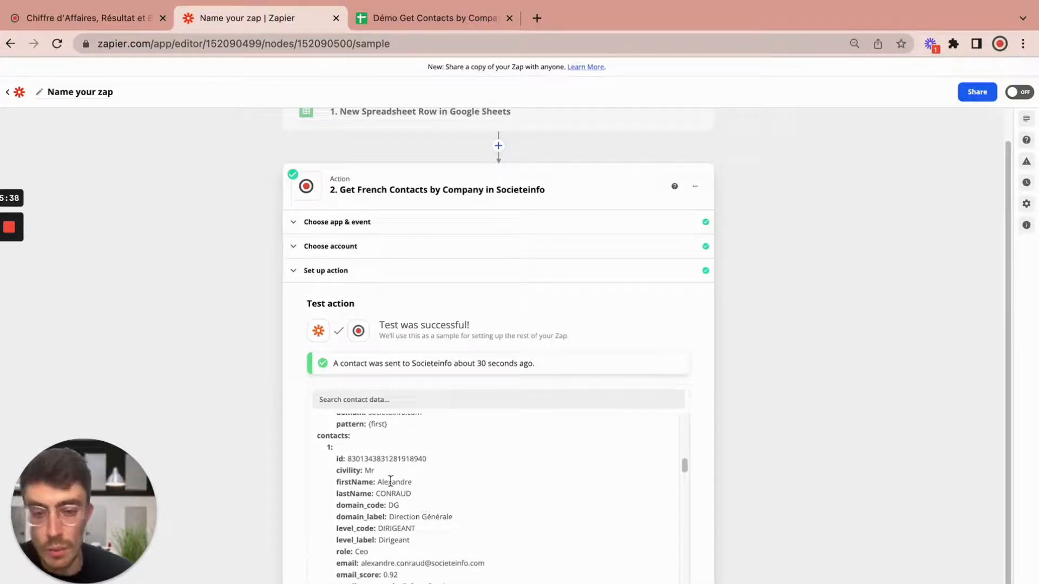
pyautogui.scroll(-4, 400, 529)
pyautogui.scroll(-3, 400, 529)
pyautogui.scroll(-3, 869, 505)
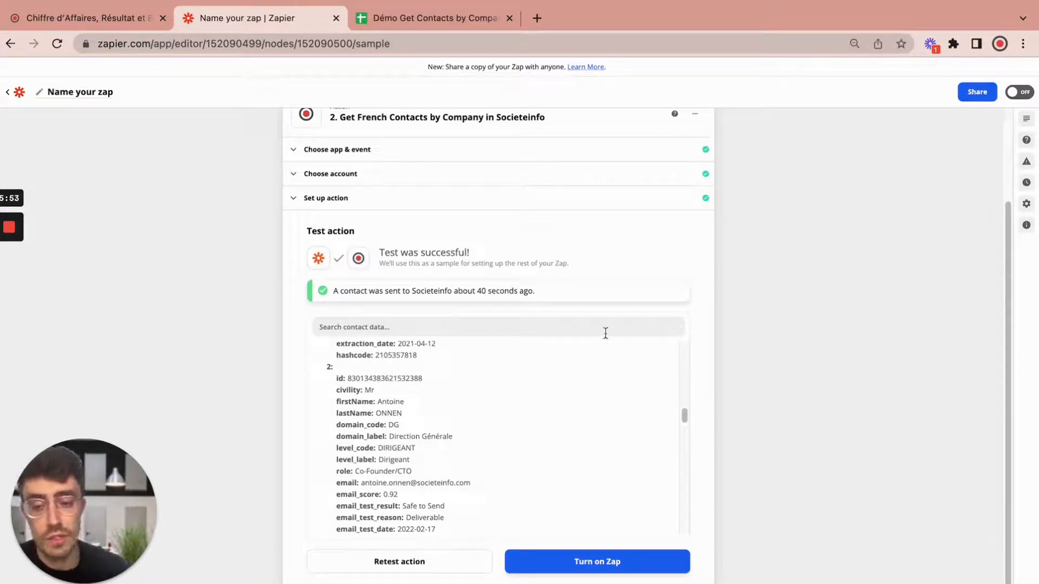
pyautogui.scroll(-3, 558, 410)
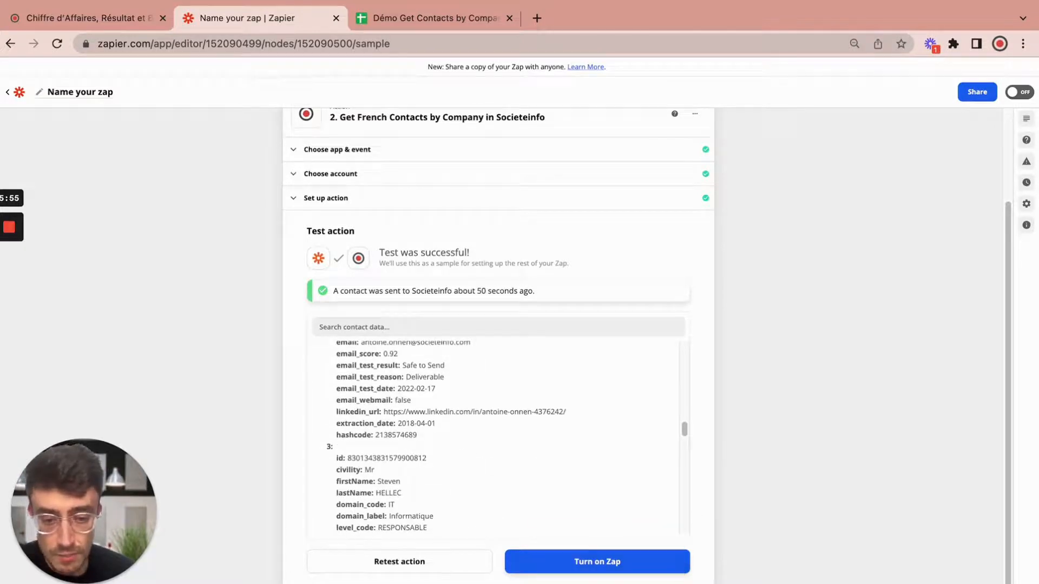
pyautogui.click(597, 562)
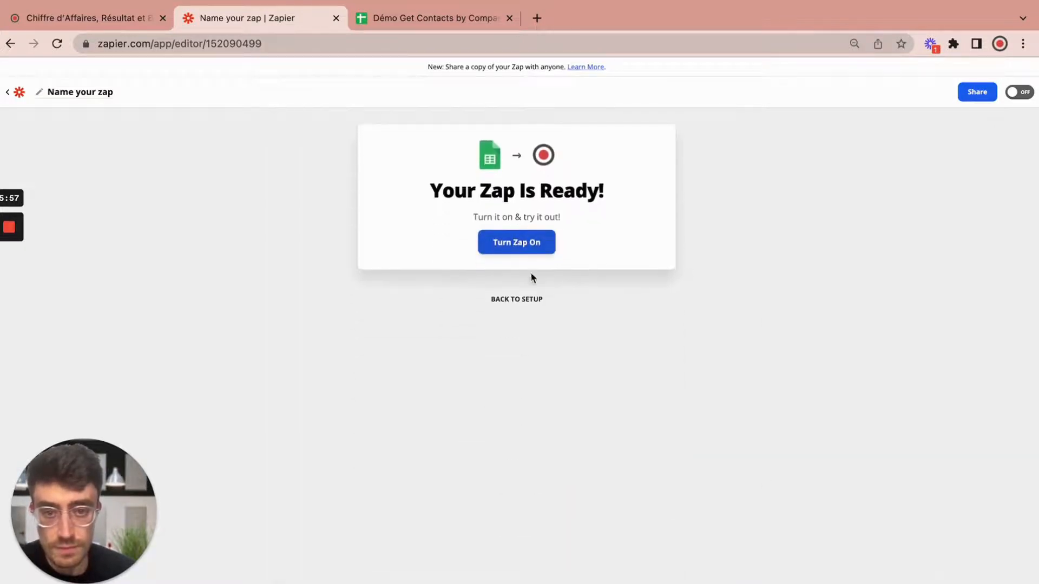
# Step: Add a third step using Google Sheets' Create Spreadsheet Row(s) action
pyautogui.click(516, 302)
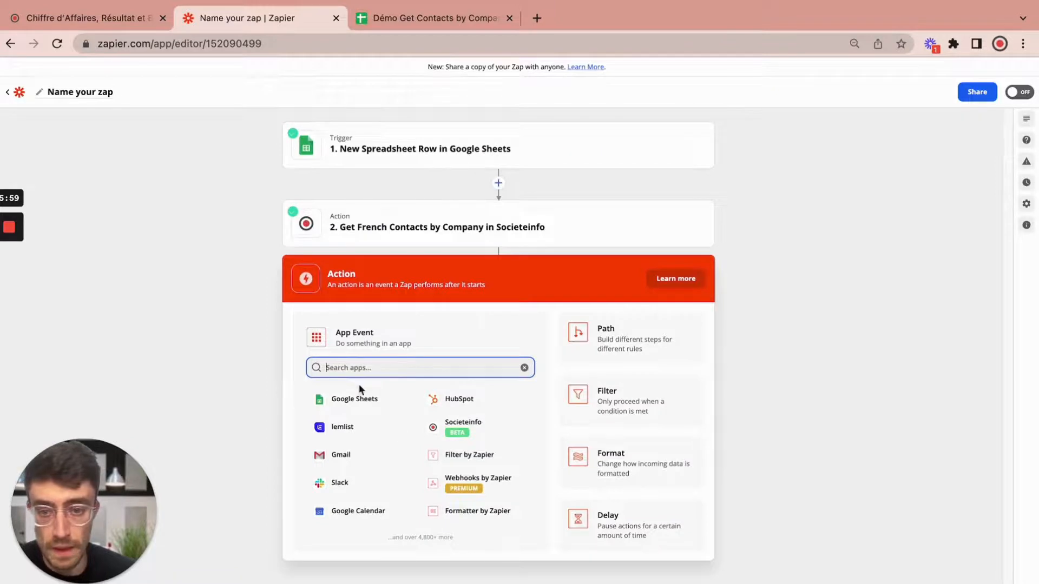
pyautogui.click(359, 403)
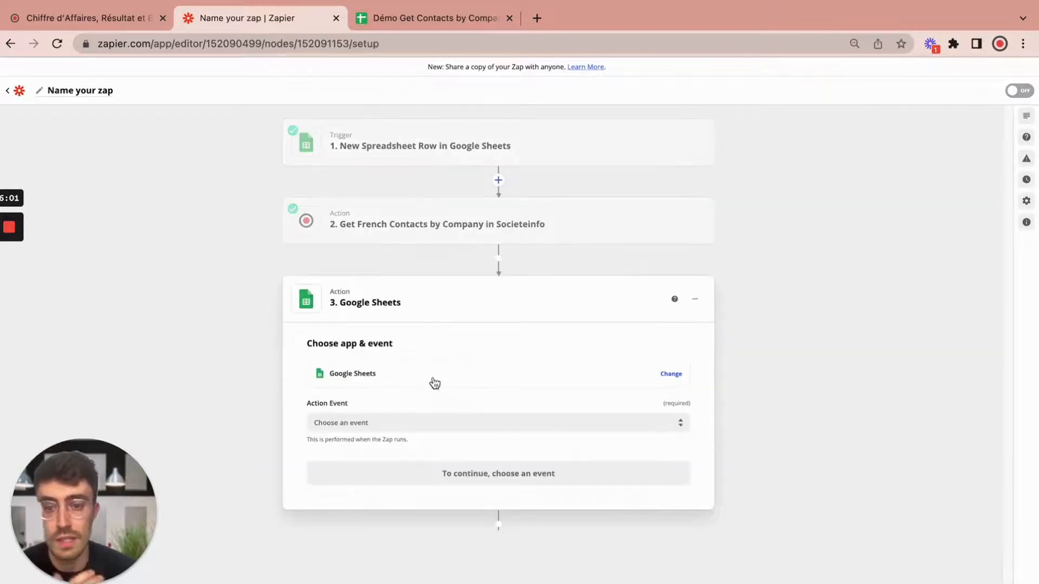
pyautogui.click(388, 424)
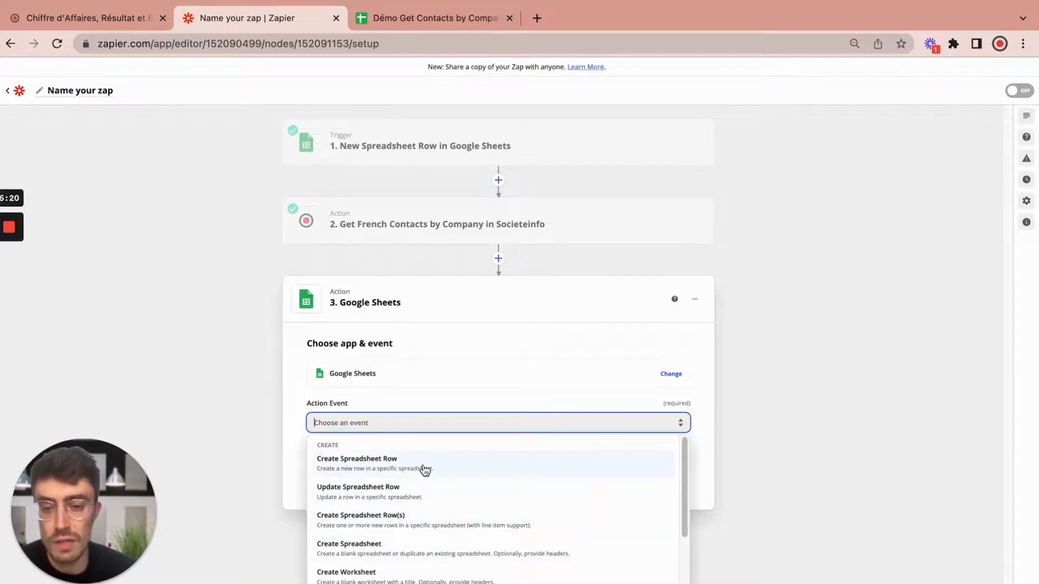
pyautogui.click(418, 523)
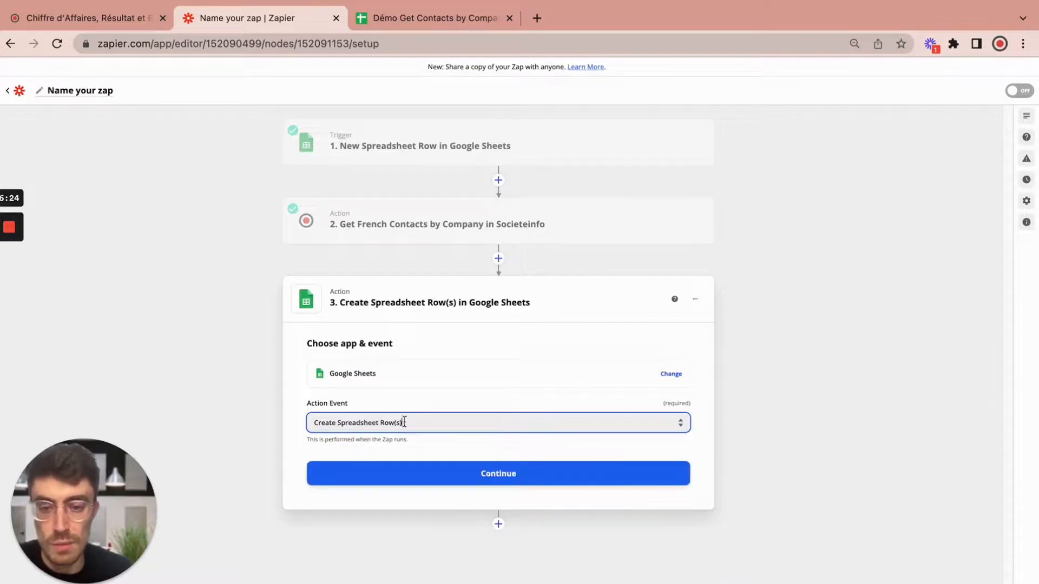
pyautogui.click(480, 483)
pyautogui.click(400, 405)
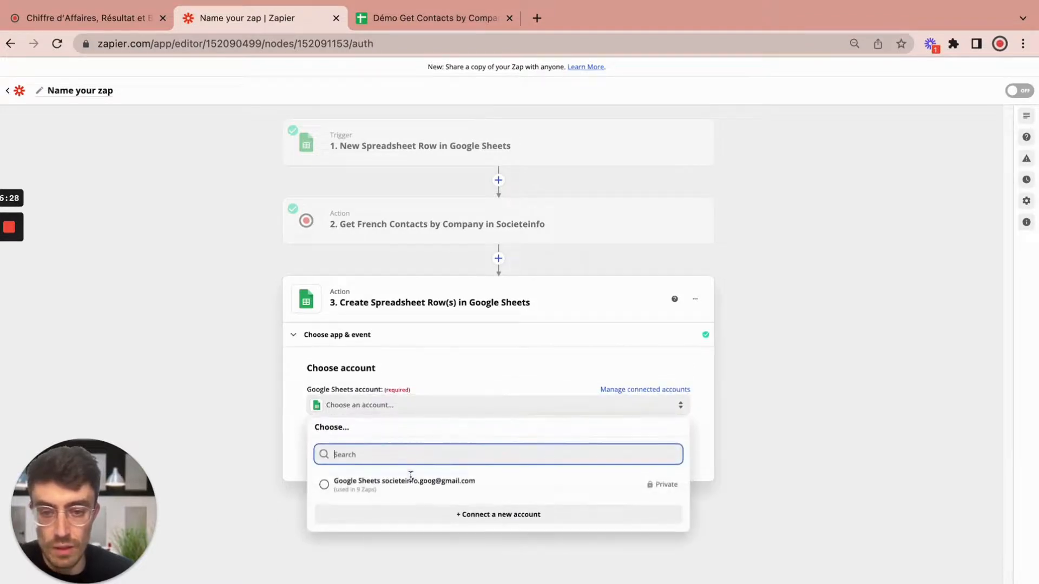
# Step: Target My Google Drive, the Démo Get Contacts by Company spreadsheet and its Contacts worksheet, then view the sheet
pyautogui.click(416, 486)
pyautogui.click(502, 450)
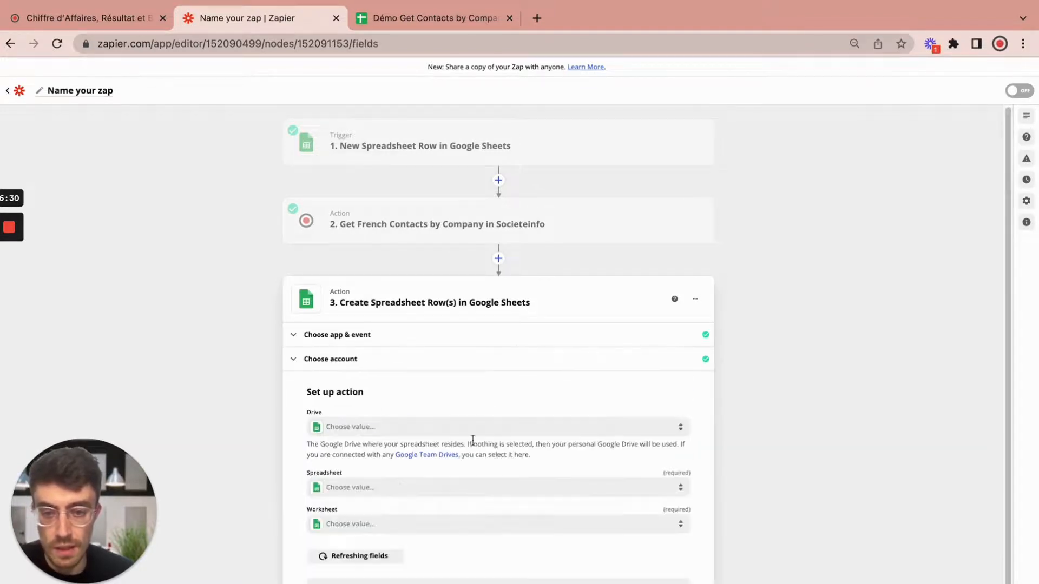
pyautogui.click(360, 427)
pyautogui.click(389, 504)
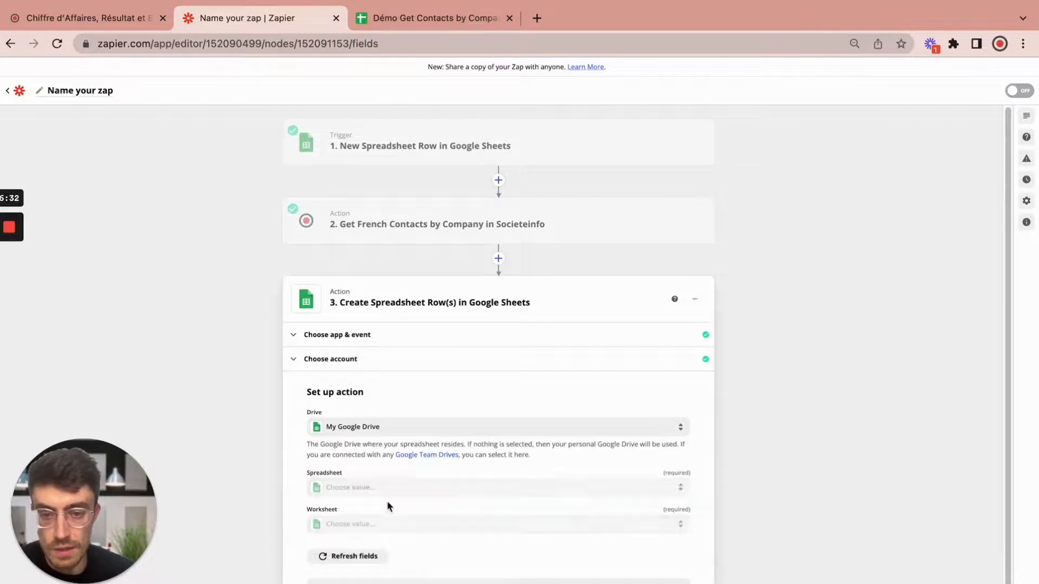
pyautogui.click(382, 488)
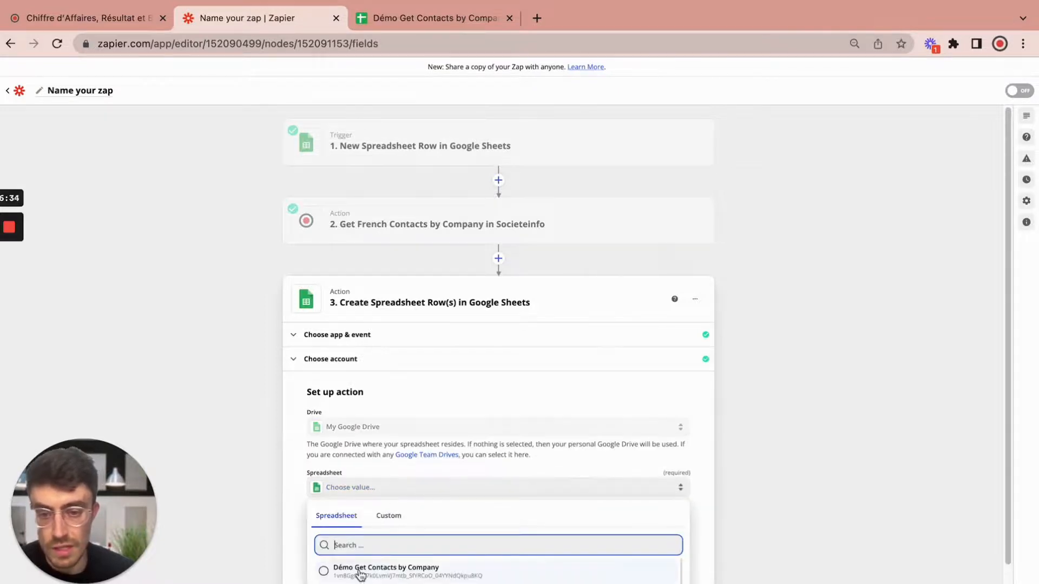
pyautogui.click(361, 573)
pyautogui.click(378, 528)
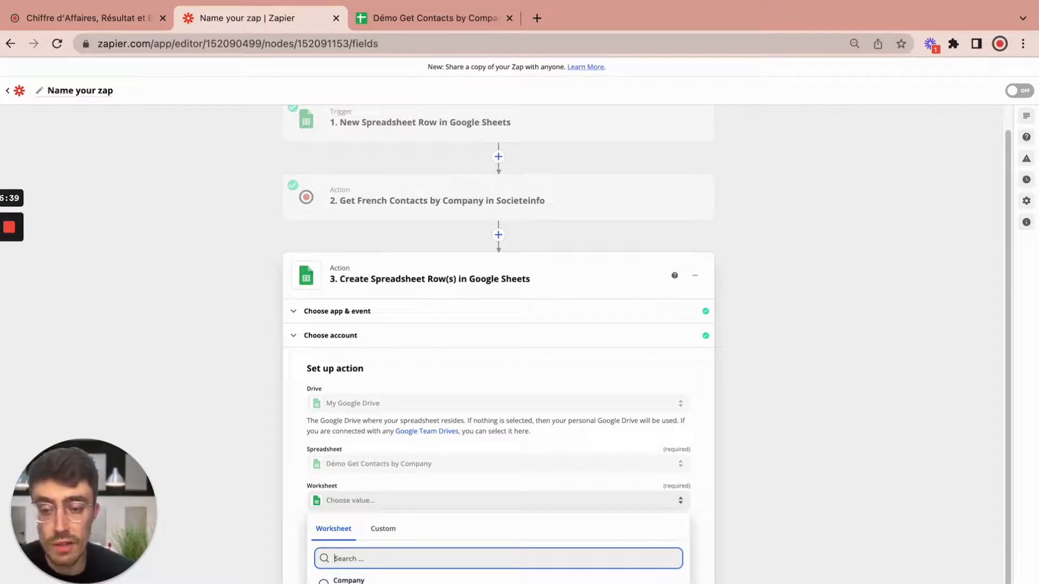
pyautogui.click(349, 583)
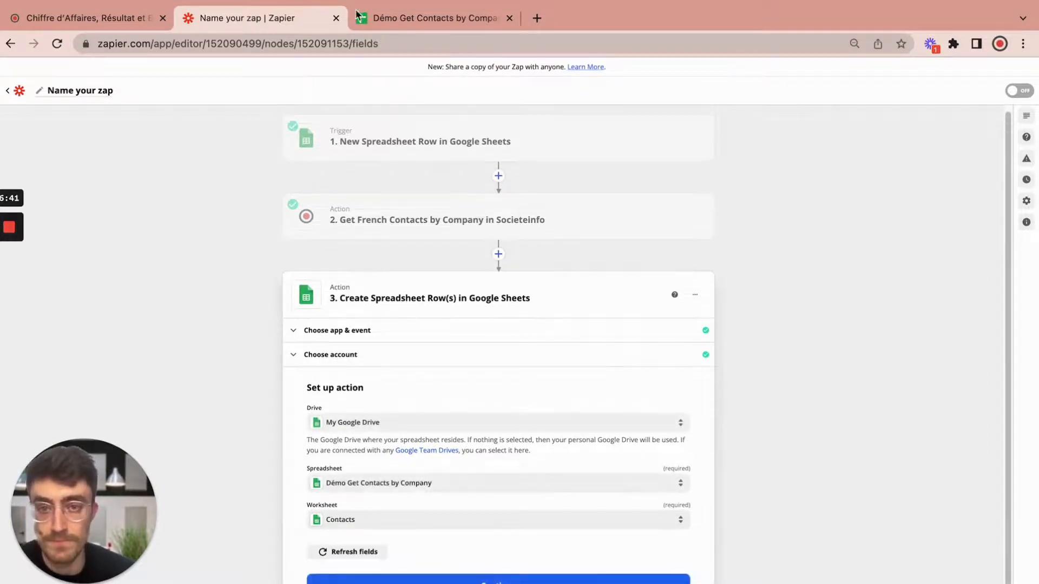
pyautogui.click(391, 21)
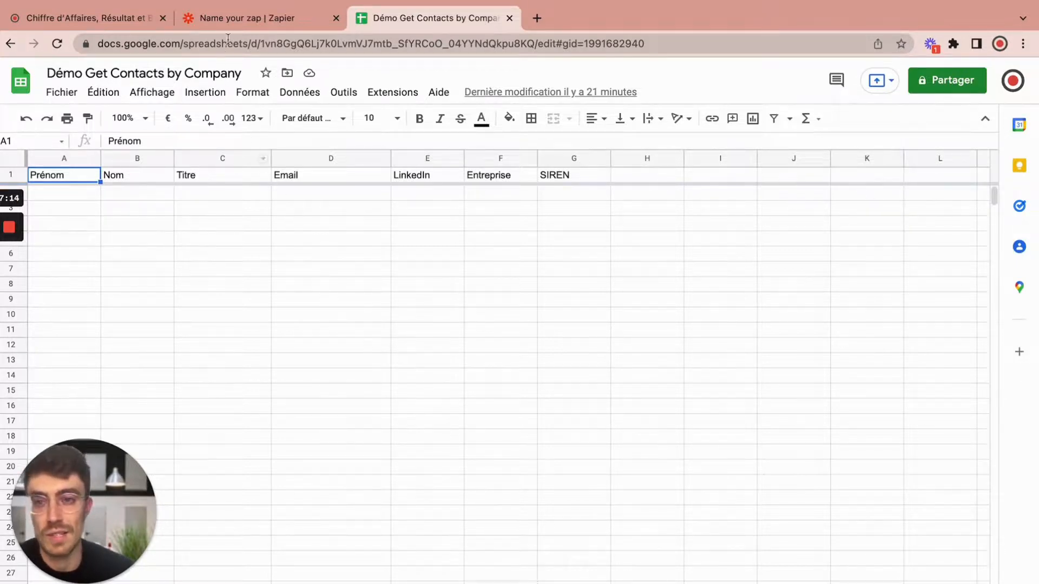
# Step: Map Prénom to the contacts' First Name and Nom to their Last Name
pyautogui.click(244, 20)
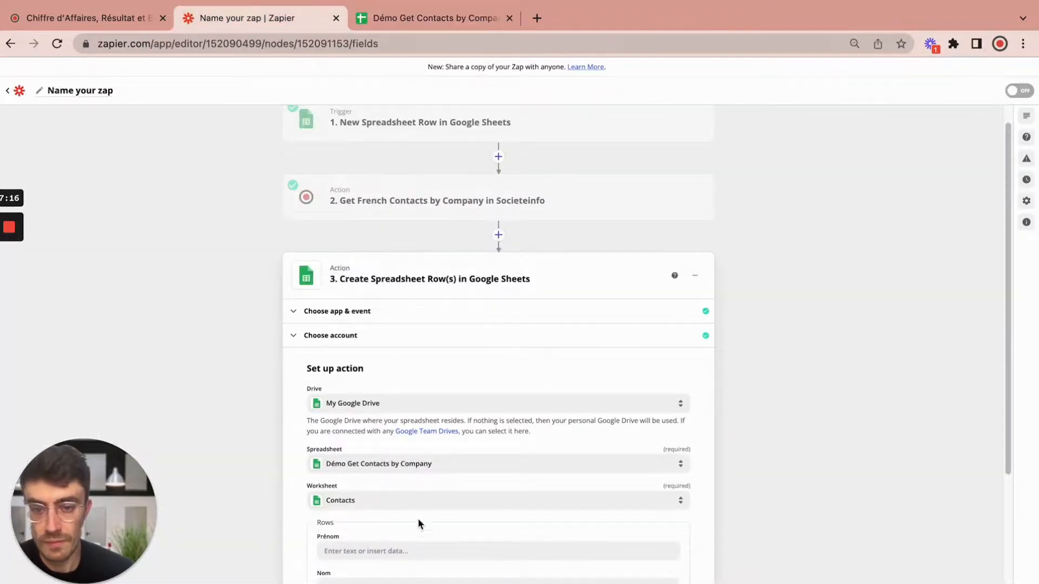
pyautogui.scroll(-2, 418, 523)
pyautogui.click(371, 431)
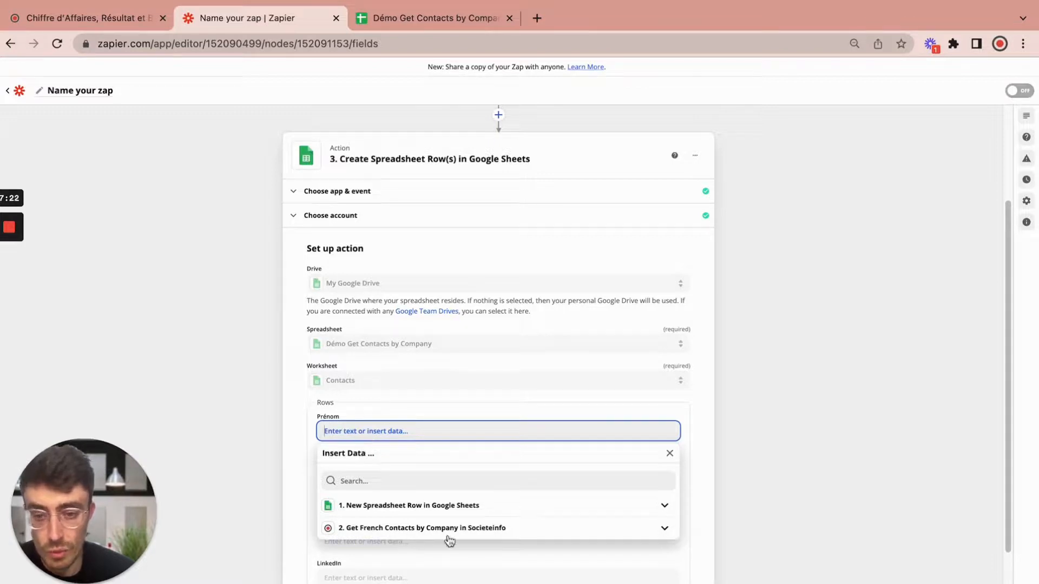
pyautogui.click(369, 533)
pyautogui.scroll(-2, 431, 563)
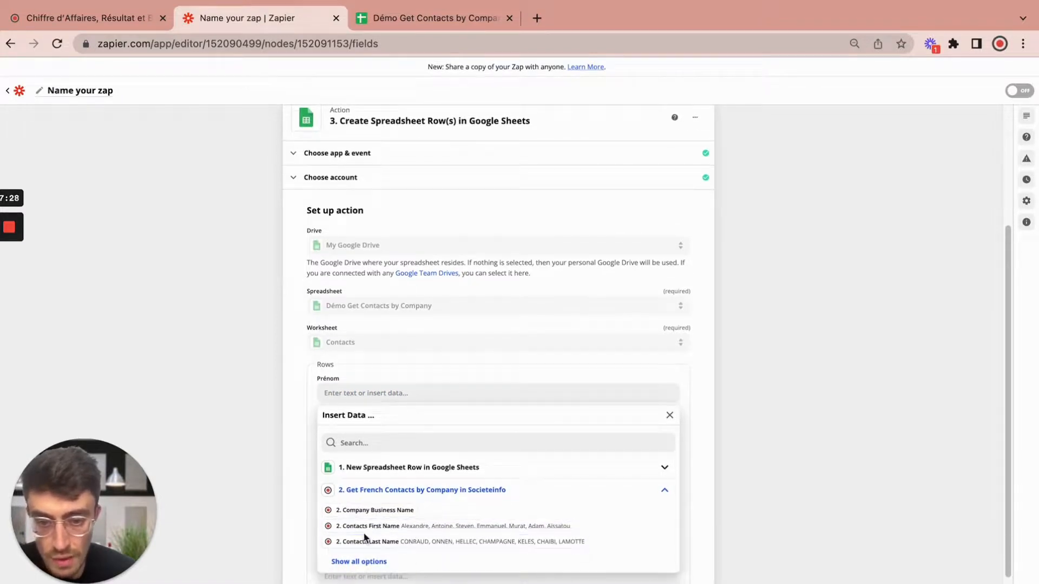
pyautogui.click(403, 531)
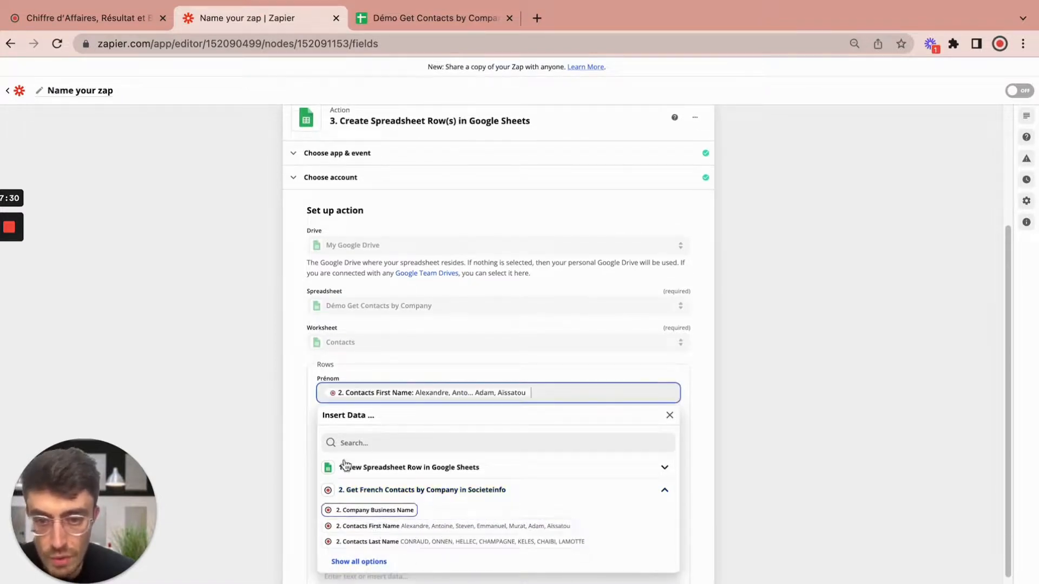
pyautogui.click(297, 409)
pyautogui.click(374, 431)
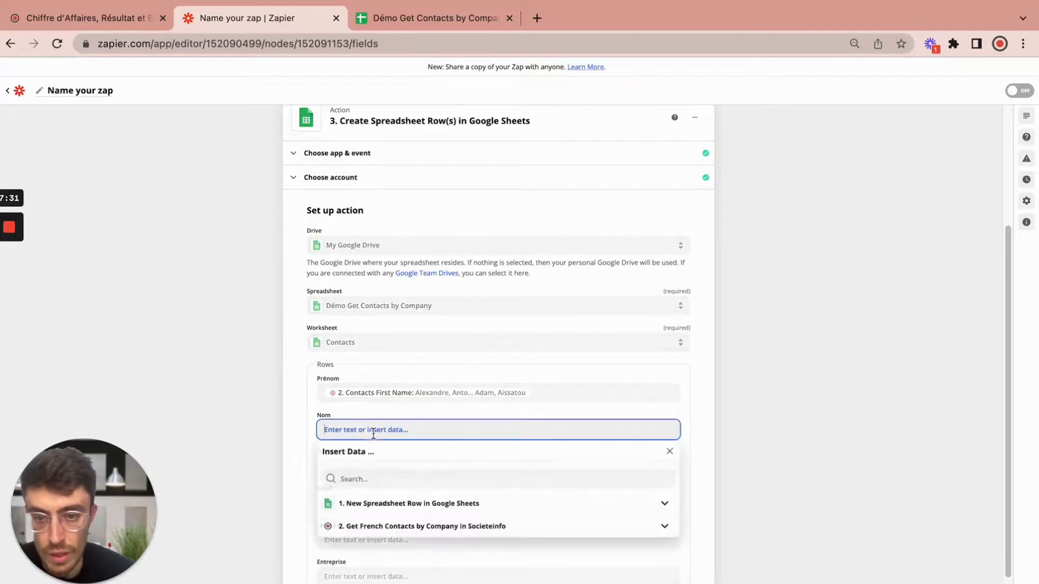
pyautogui.click(359, 528)
pyautogui.click(382, 578)
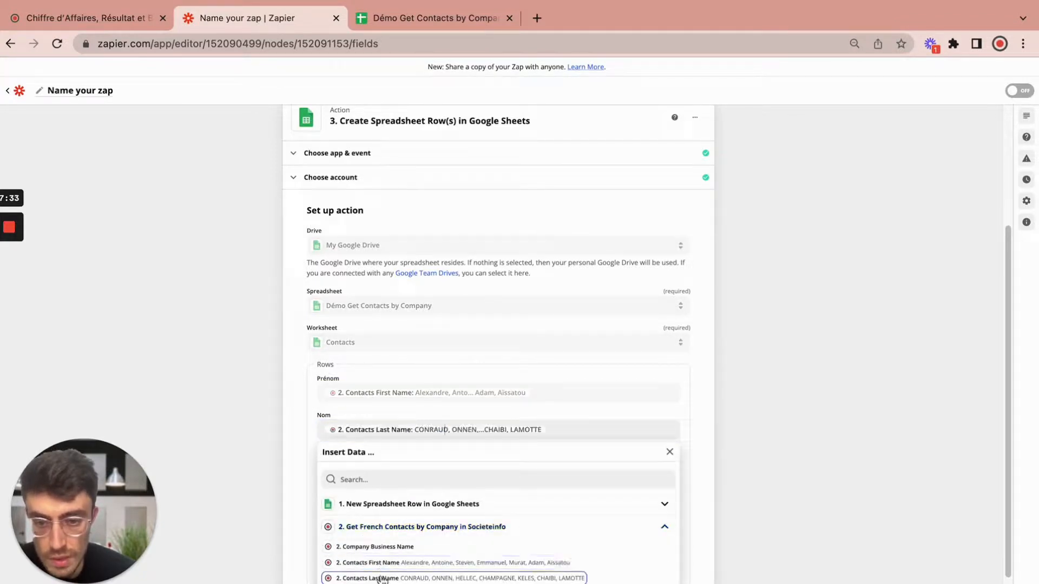
pyautogui.click(284, 458)
# Step: Map Titre to the contacts' Role, then begin inserting data into Email
pyautogui.scroll(-1, 346, 476)
pyautogui.click(347, 445)
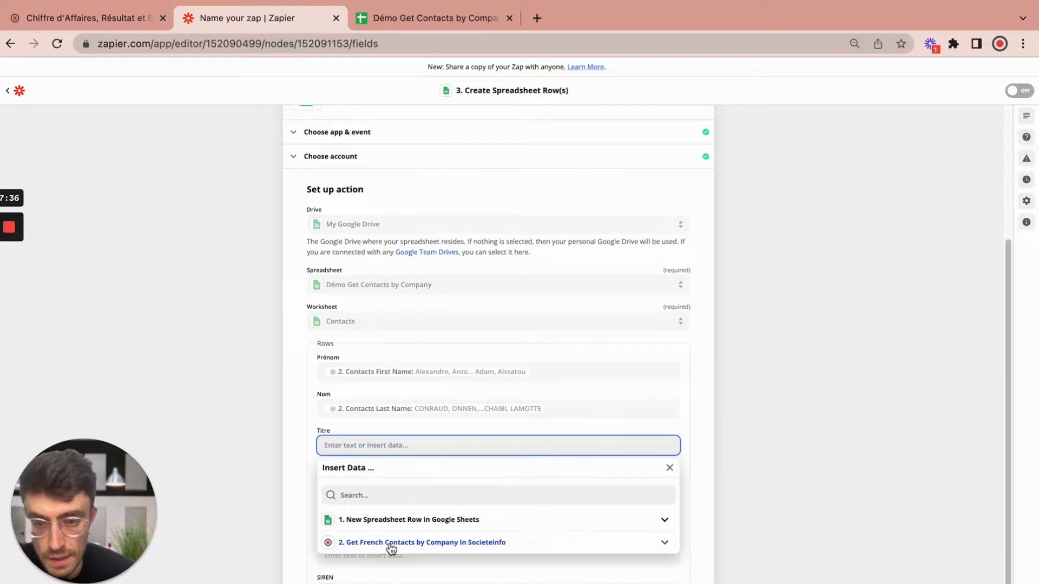
pyautogui.click(390, 545)
pyautogui.click(389, 583)
pyautogui.scroll(-4, 487, 576)
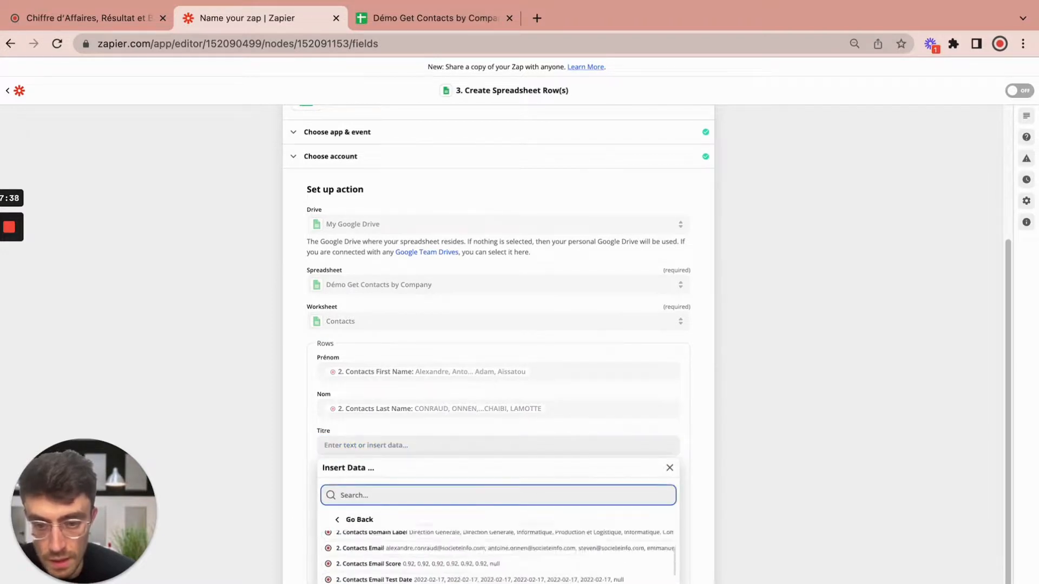
pyautogui.scroll(-1, 759, 552)
pyautogui.scroll(-1, 759, 552)
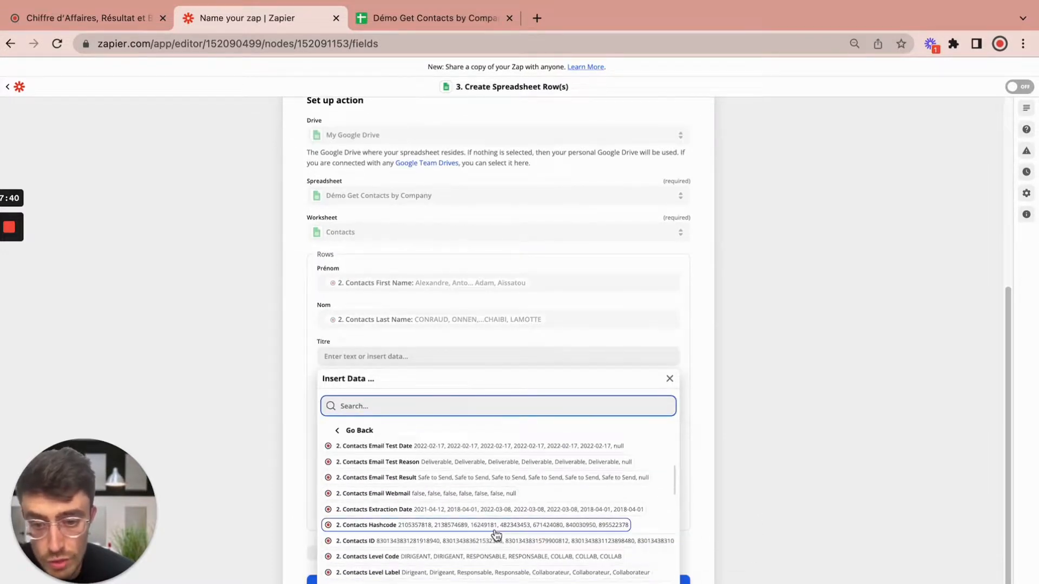
pyautogui.scroll(-1, 495, 536)
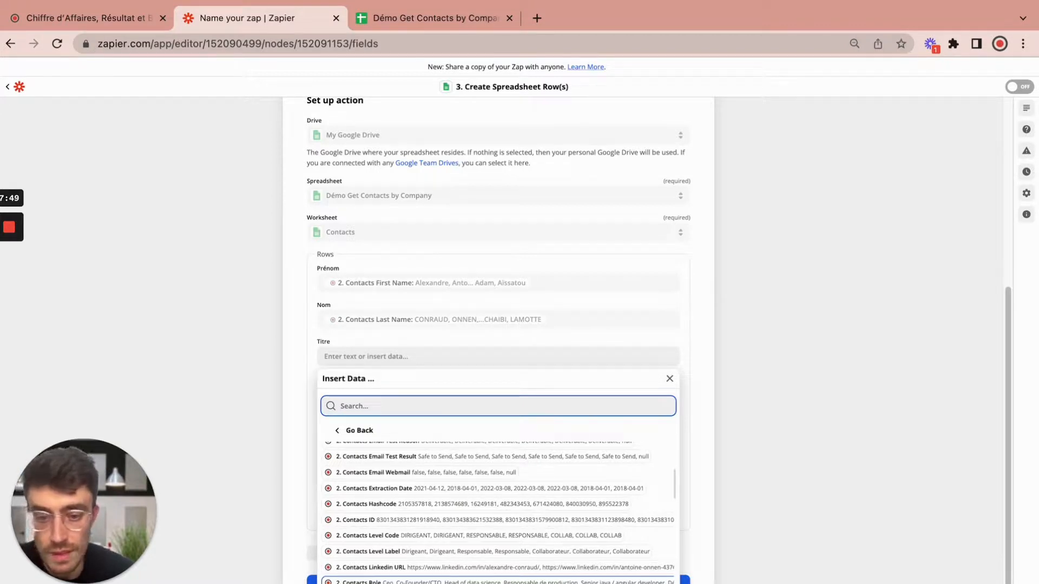
pyautogui.click(379, 581)
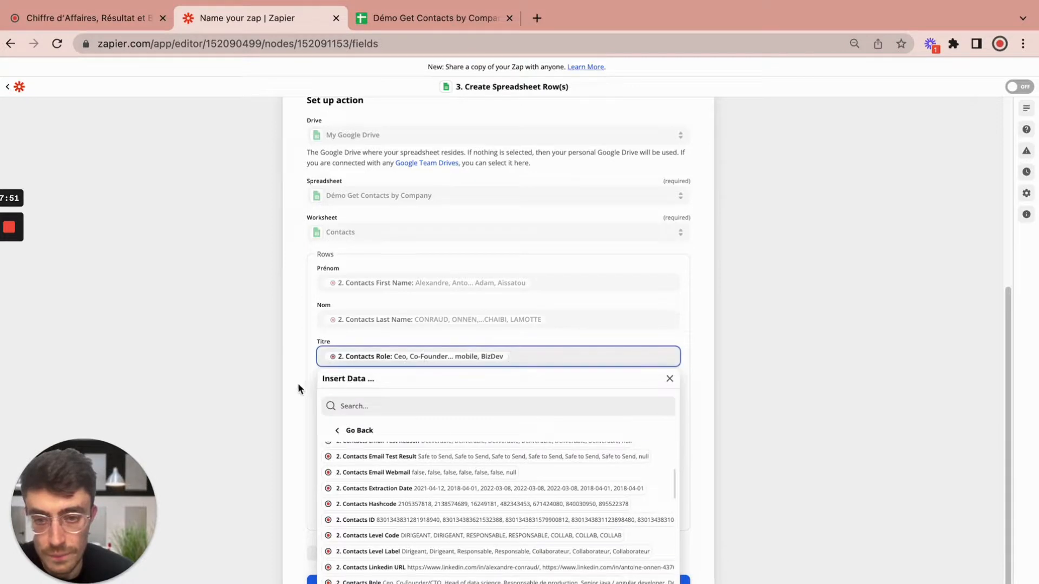
pyautogui.click(391, 395)
pyautogui.click(414, 488)
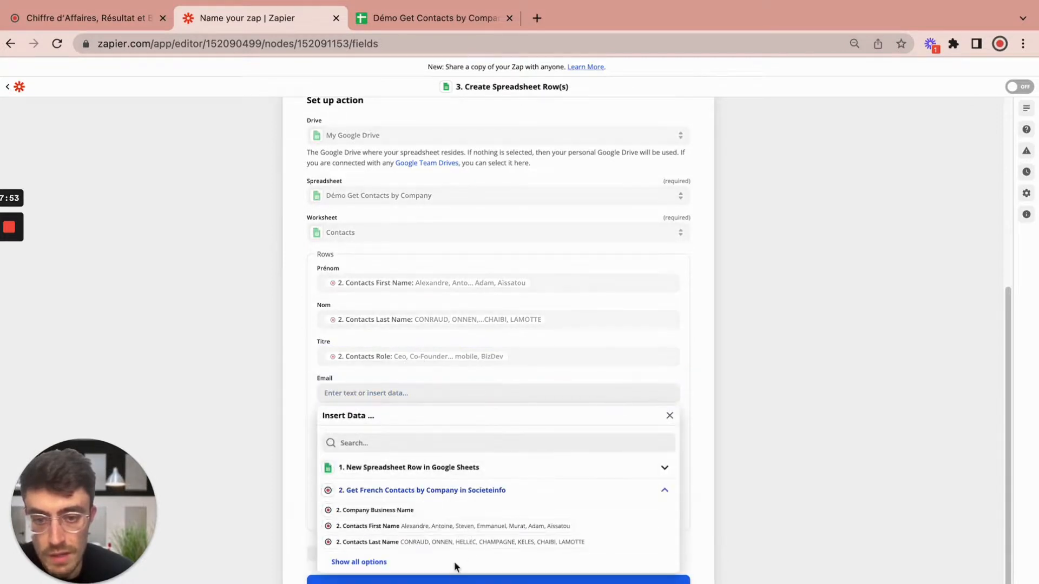
# Step: Map the Email column to Contacts Email and LinkedIn to Contacts Linkedin URL from Societeinfo
pyautogui.click(379, 561)
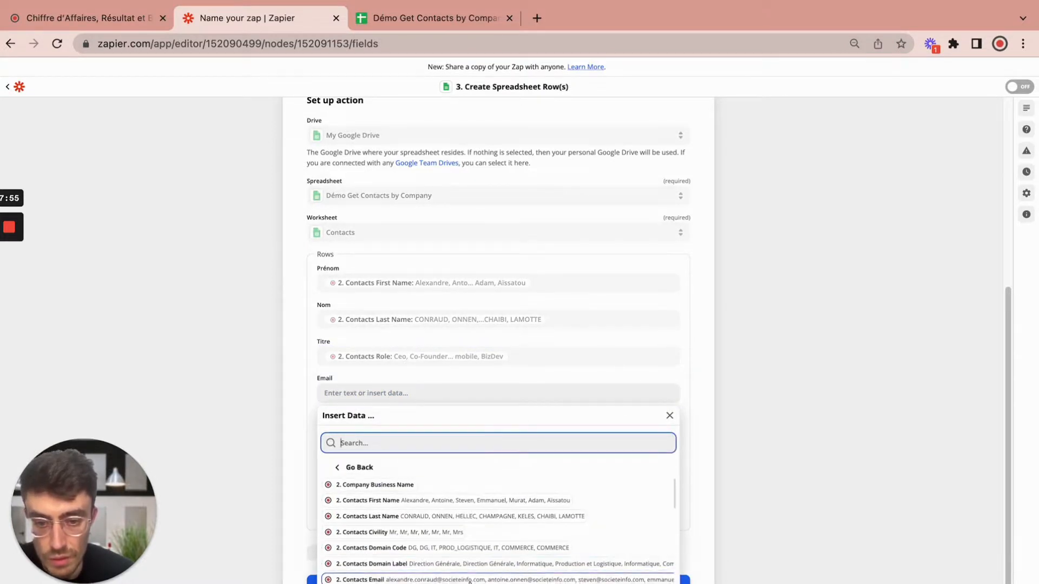
pyautogui.click(389, 582)
pyautogui.click(300, 423)
pyautogui.click(415, 436)
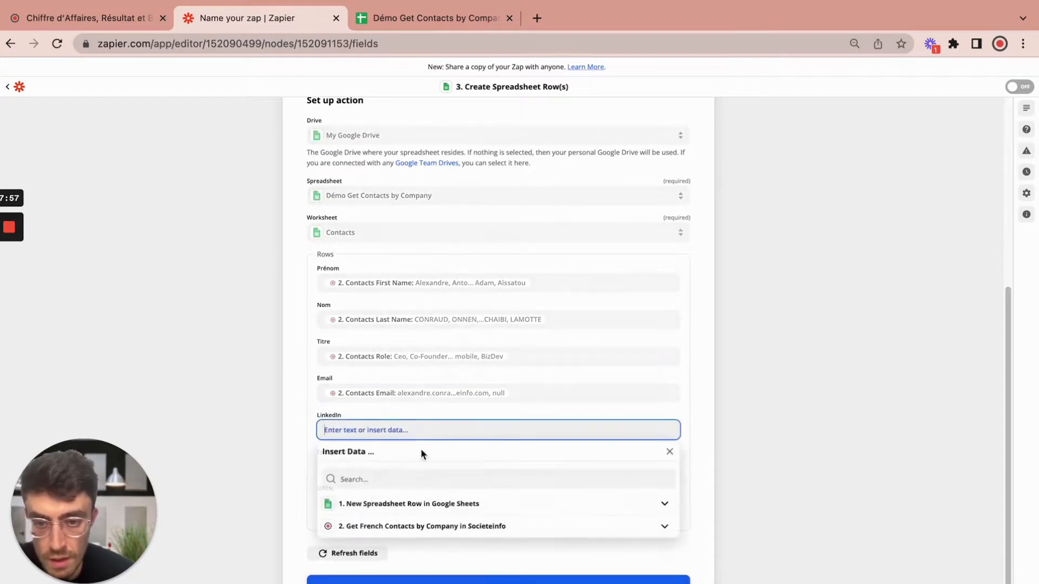
pyautogui.click(398, 527)
pyautogui.click(378, 579)
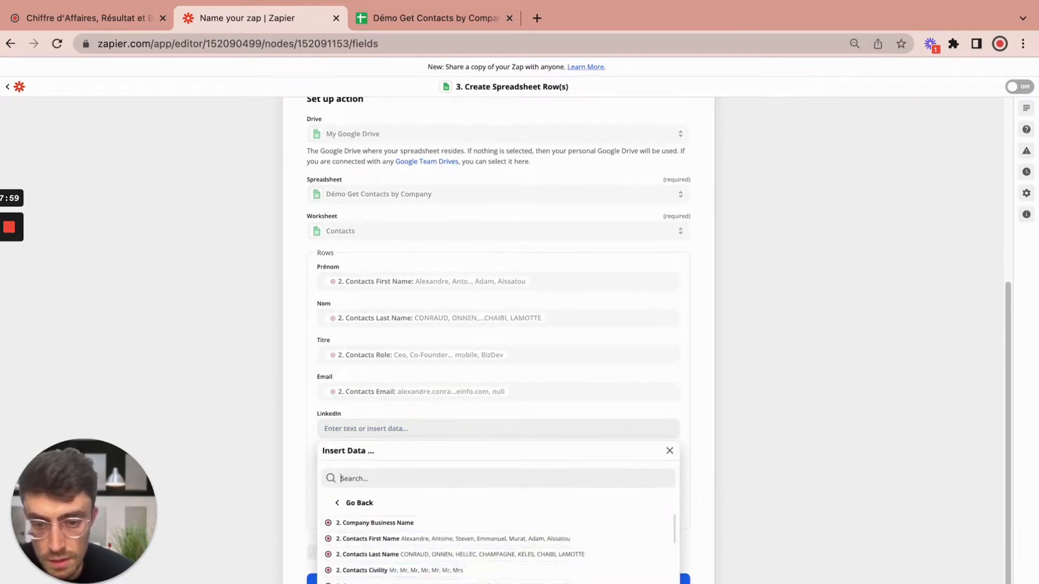
pyautogui.scroll(-5, 483, 574)
pyautogui.scroll(-4, 483, 574)
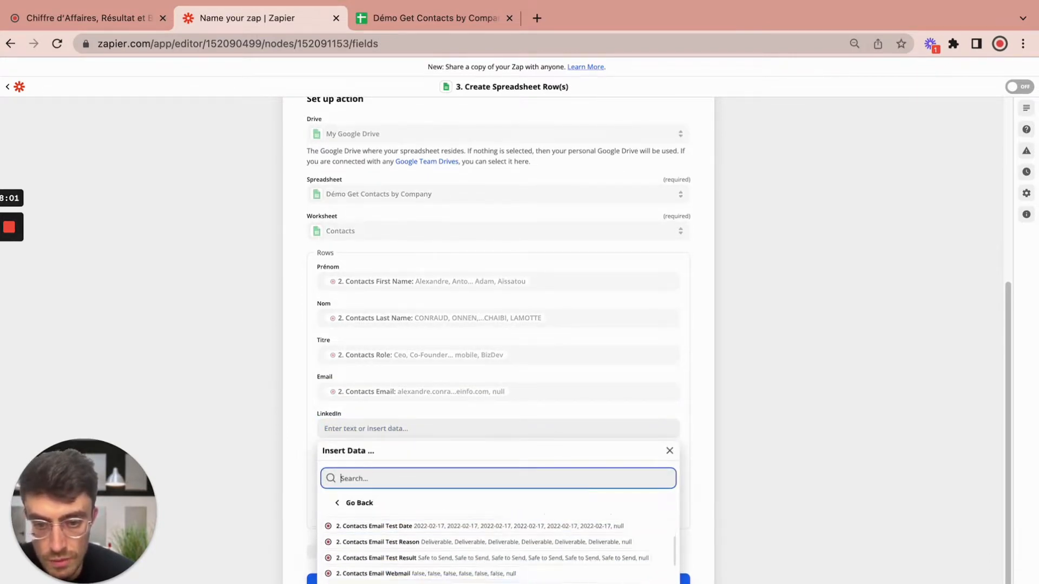
pyautogui.click(395, 583)
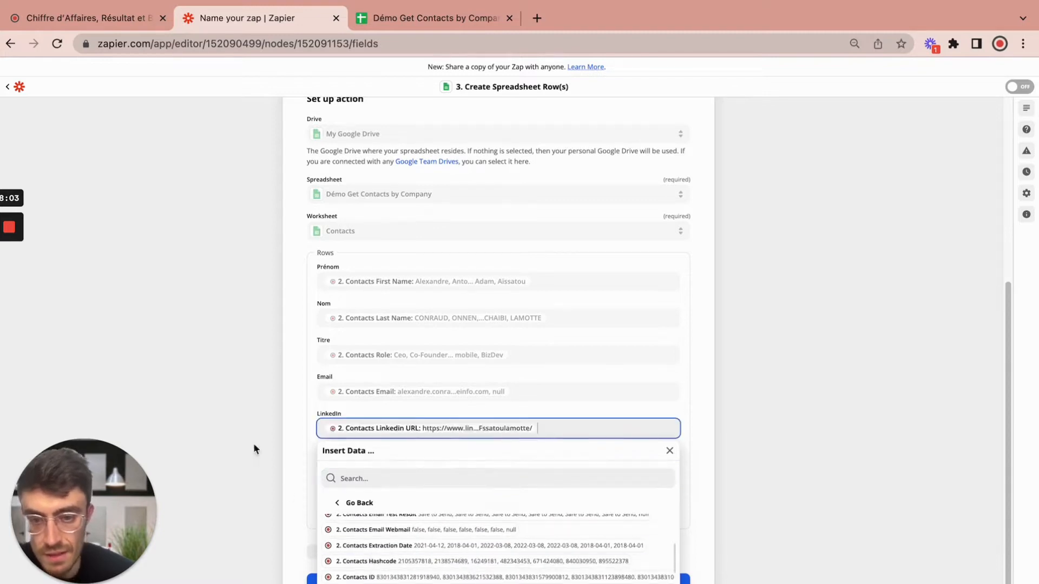
pyautogui.click(294, 454)
# Step: Map the Entreprise column to the Societeinfo Company Name
pyautogui.click(367, 466)
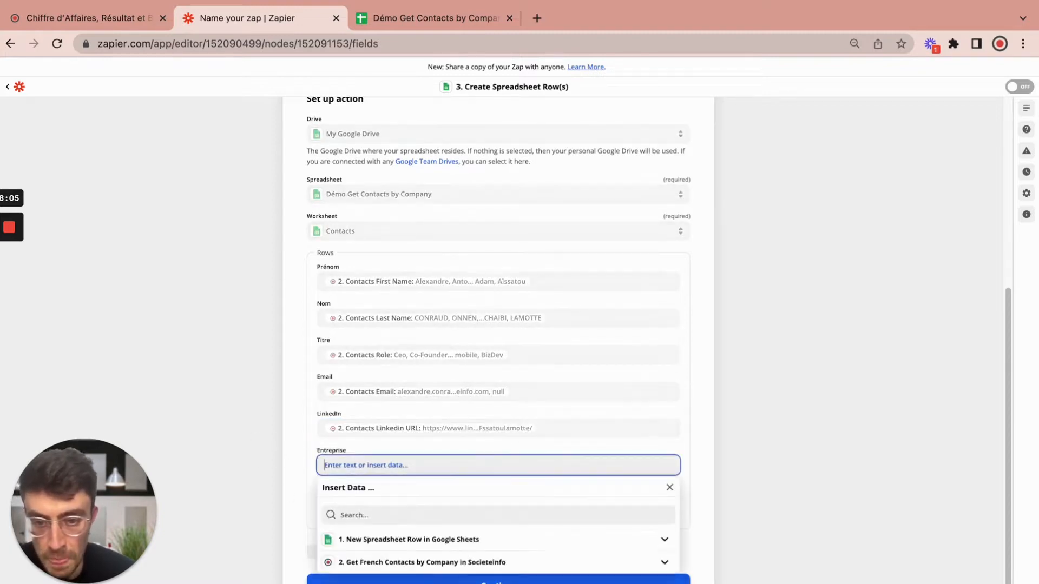
pyautogui.click(402, 566)
pyautogui.click(402, 583)
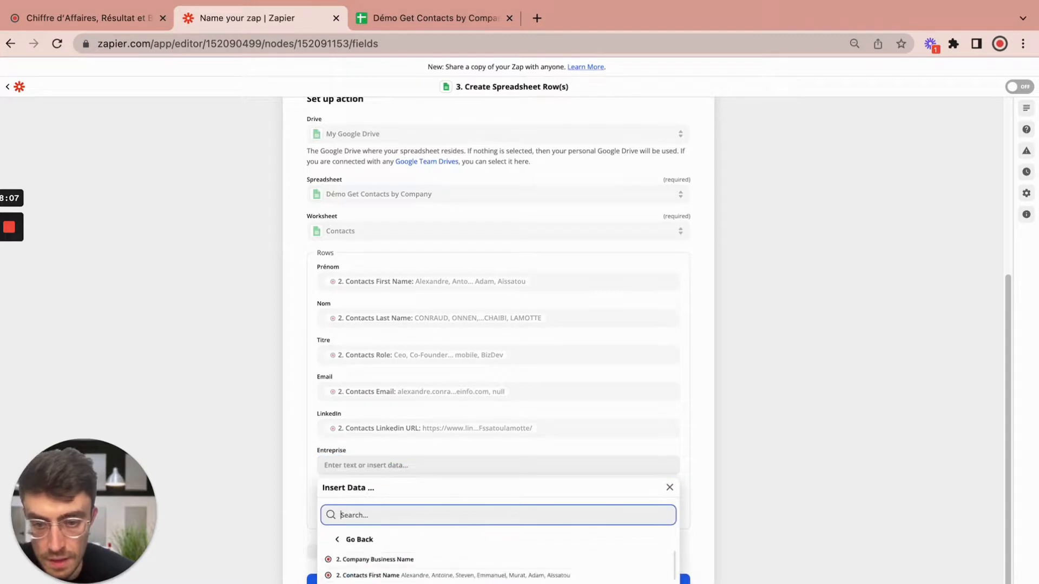
pyautogui.scroll(-2, 401, 573)
pyautogui.scroll(-5, 498, 565)
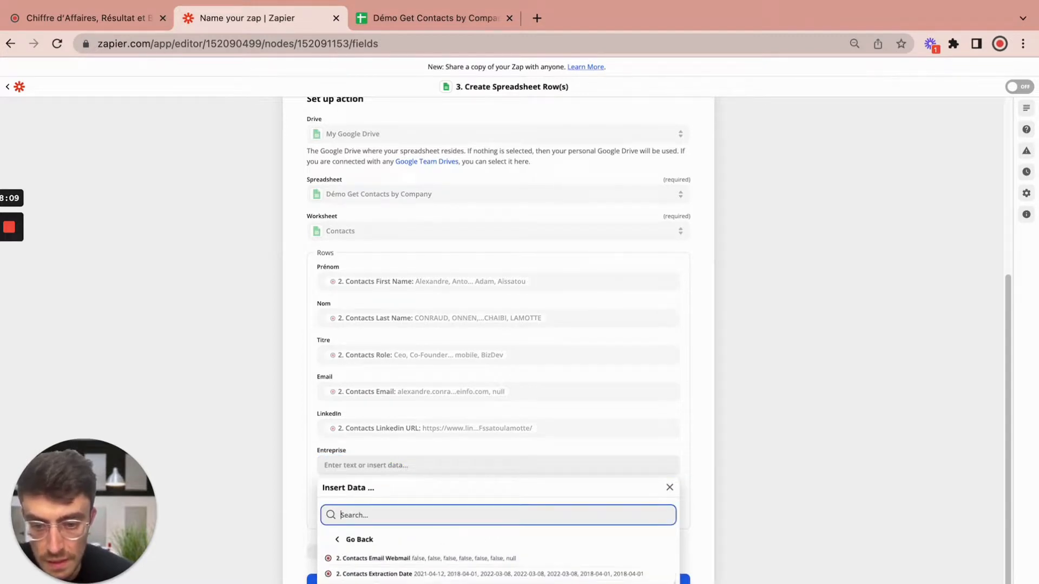
pyautogui.scroll(-1, 786, 521)
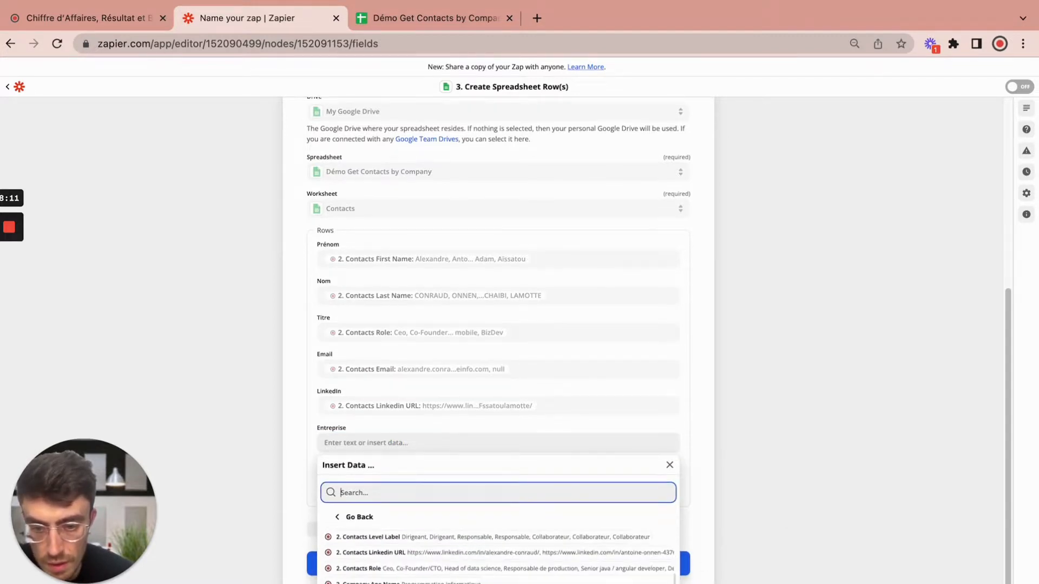
pyautogui.click(389, 583)
pyautogui.click(313, 477)
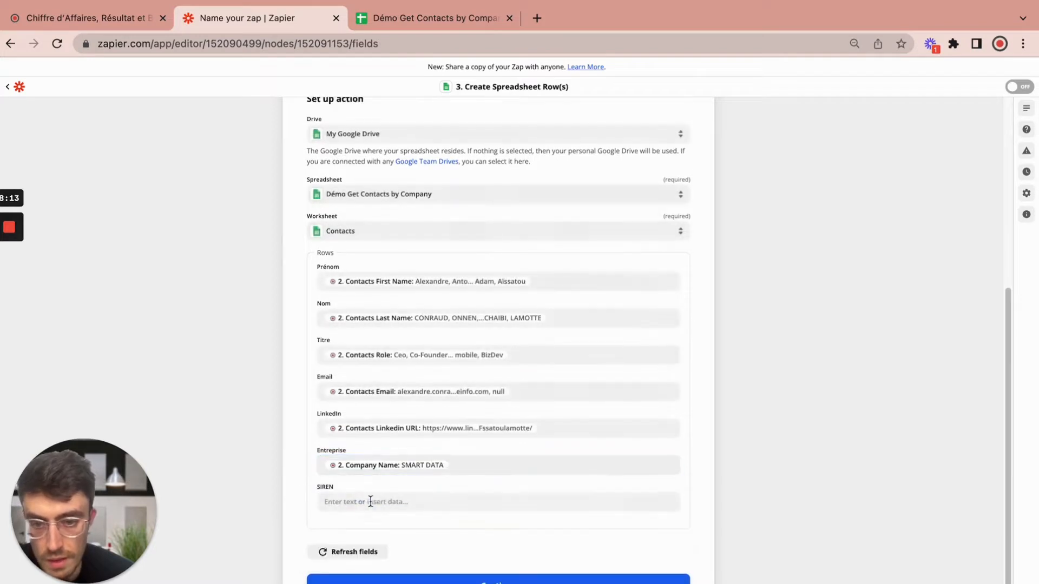
pyautogui.click(377, 503)
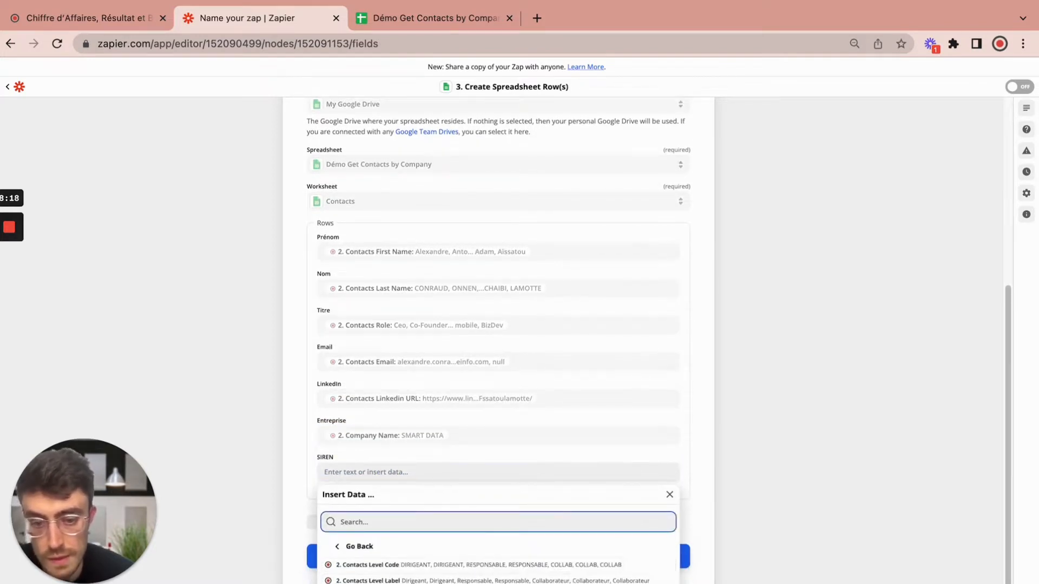
pyautogui.scroll(-1, 497, 571)
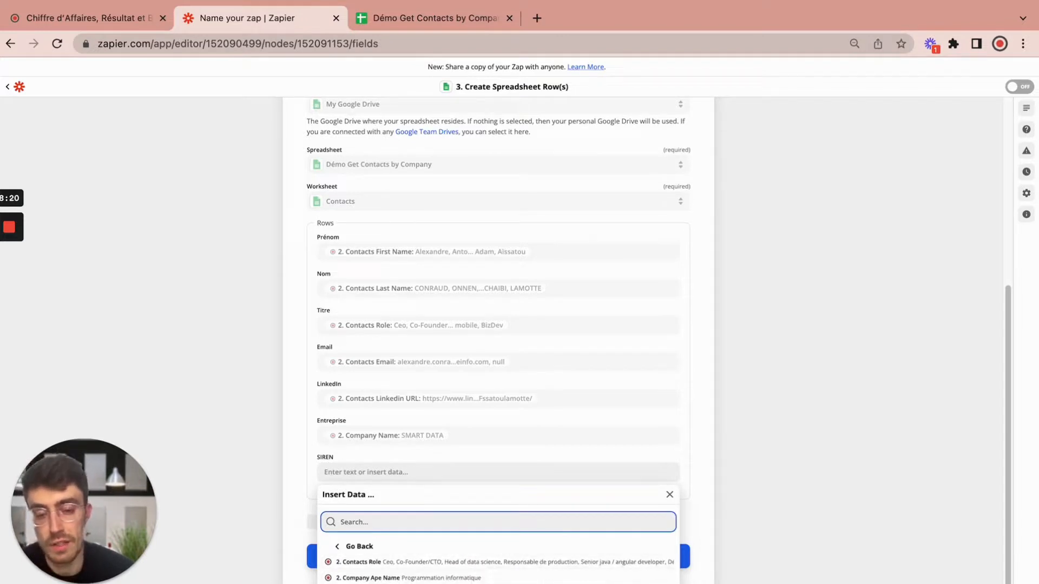
pyautogui.scroll(-5, 498, 568)
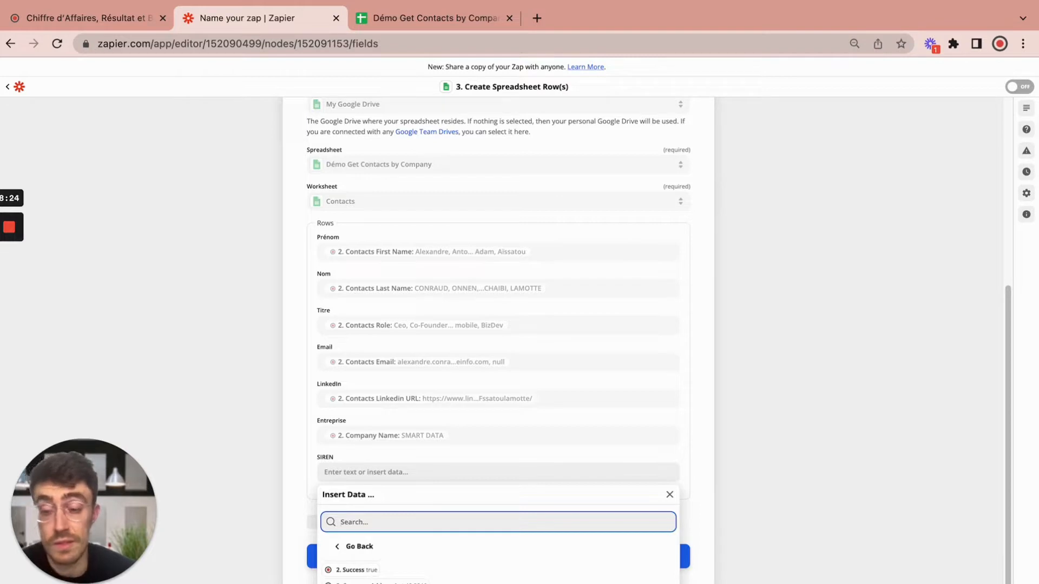
pyautogui.scroll(-3, 497, 568)
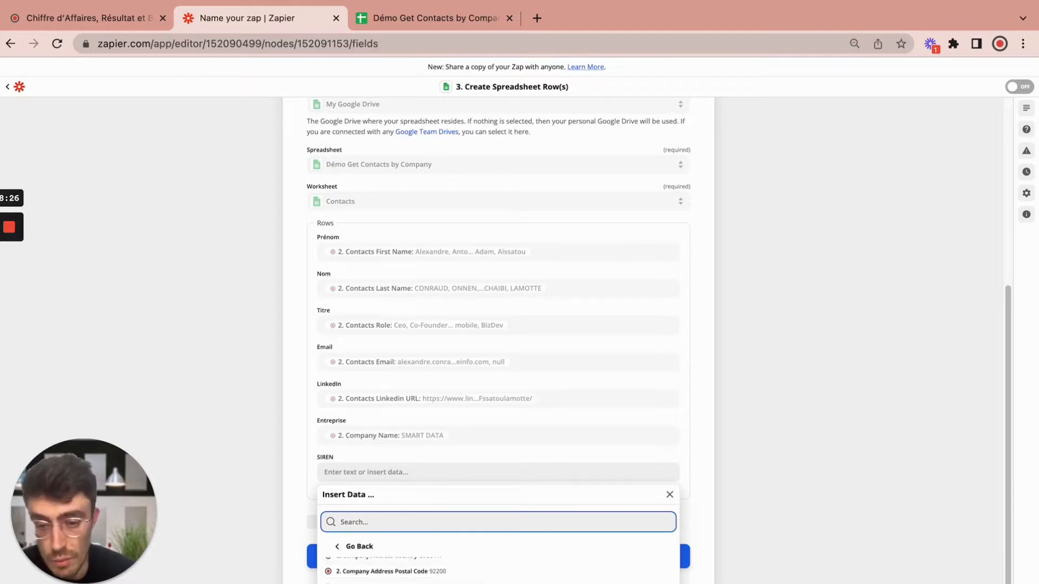
pyautogui.scroll(-2, 498, 568)
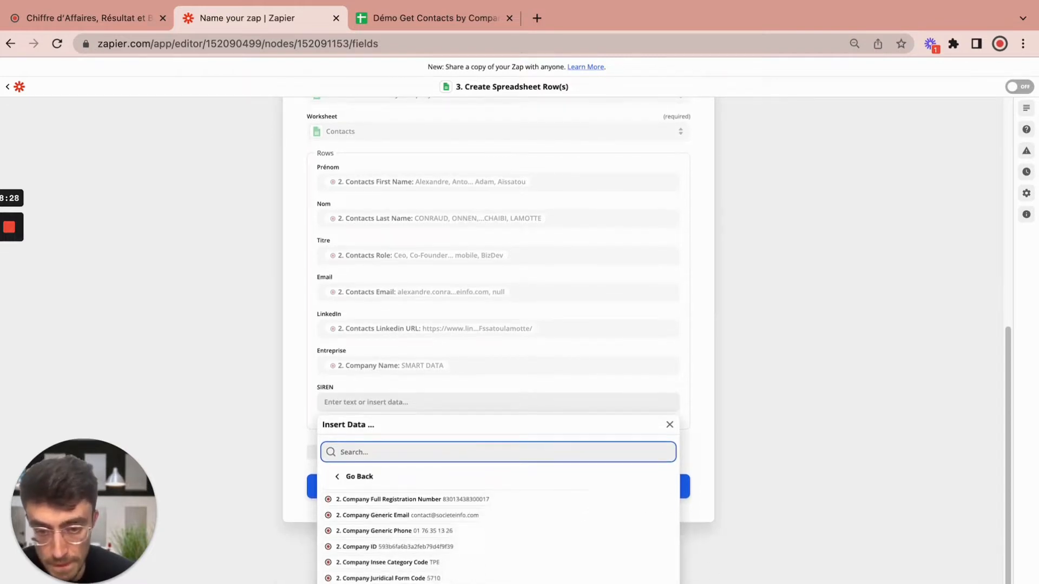
pyautogui.scroll(3, 498, 535)
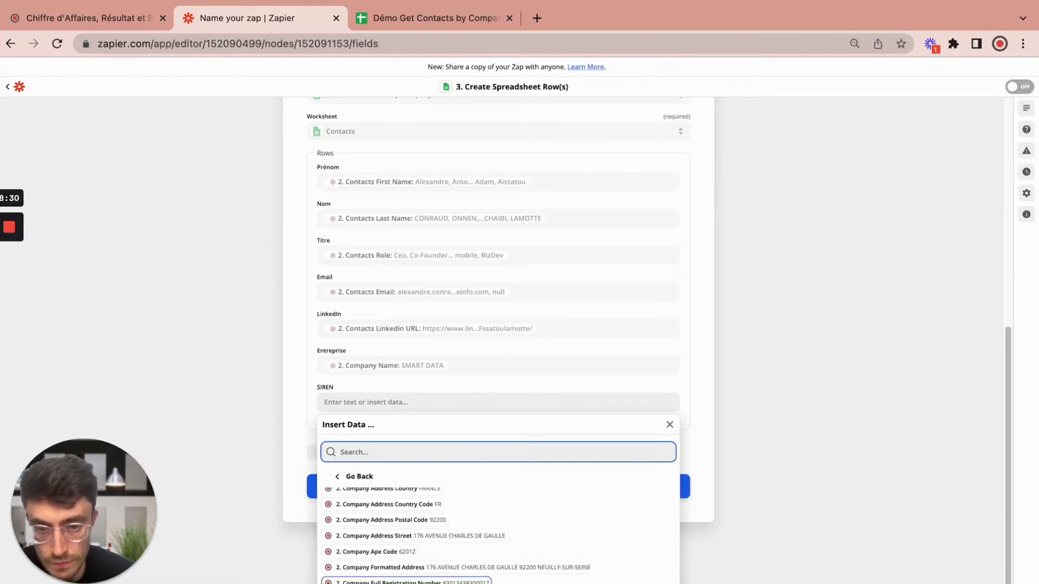
pyautogui.scroll(-3, 498, 536)
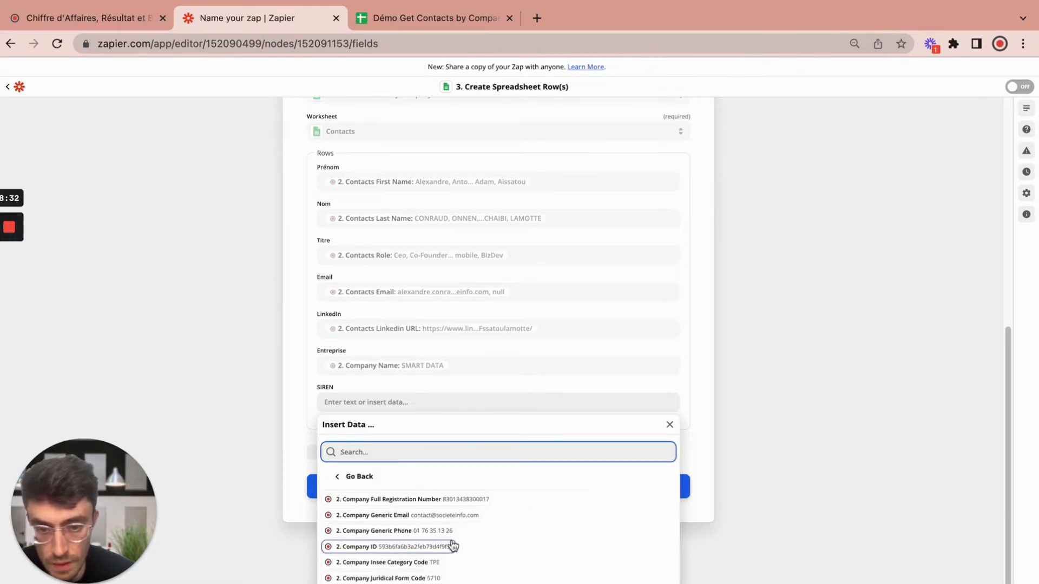
pyautogui.click(384, 583)
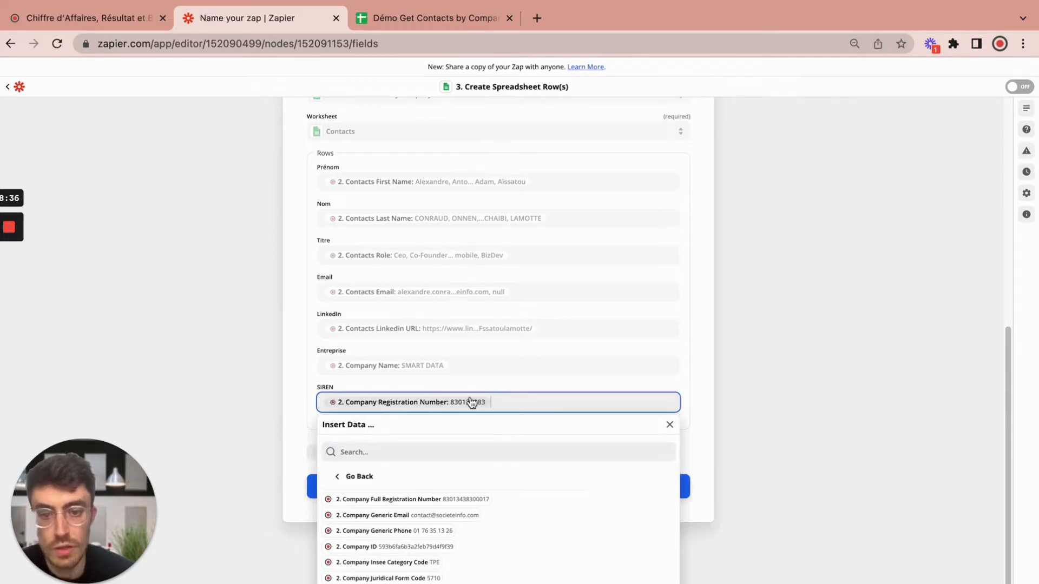
pyautogui.click(297, 408)
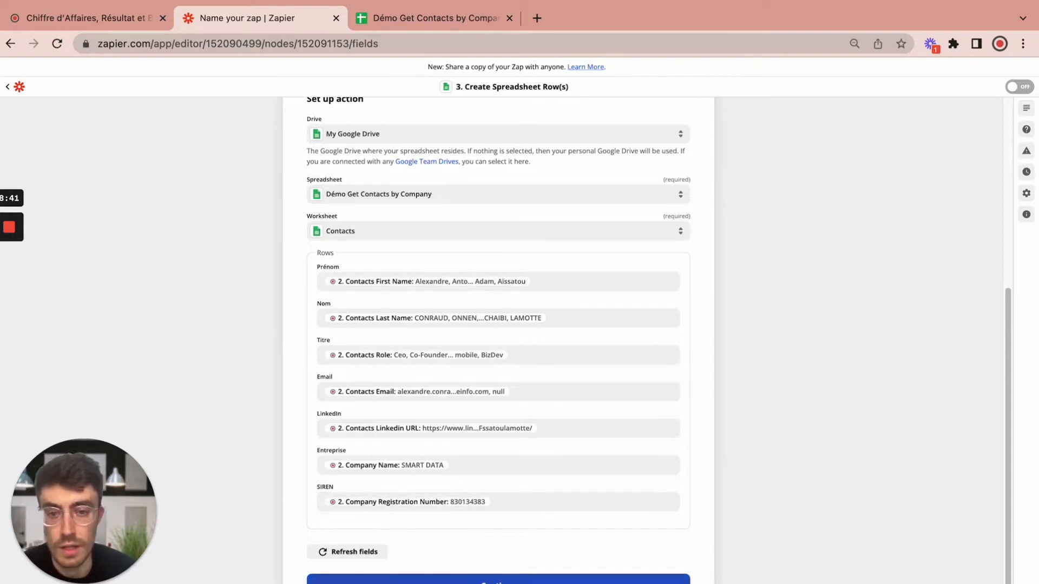
# Step: Continue the row-creation step, check the empty Contacts sheet, then run Test action successfully
pyautogui.click(428, 581)
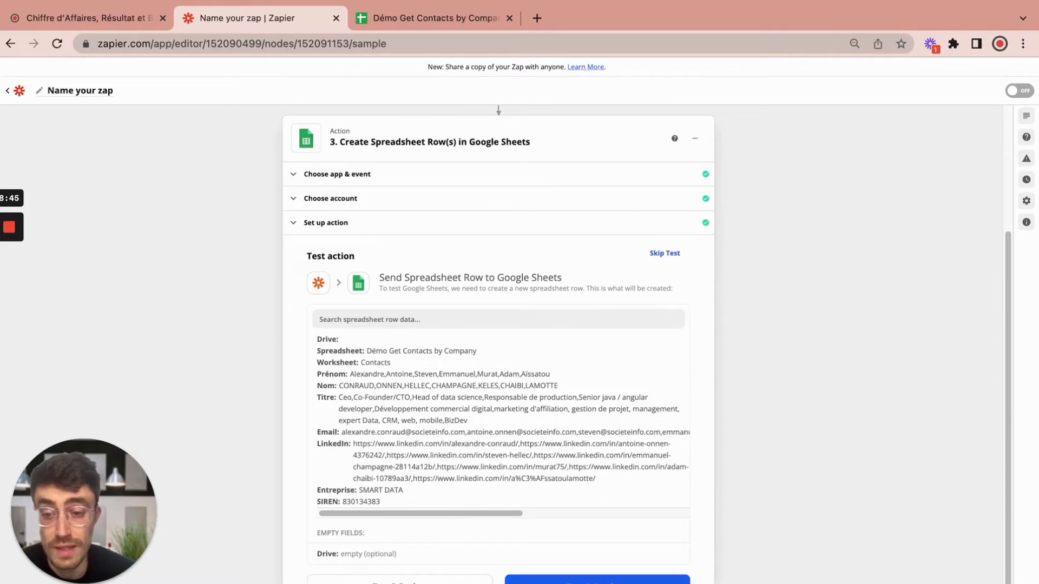
pyautogui.click(408, 24)
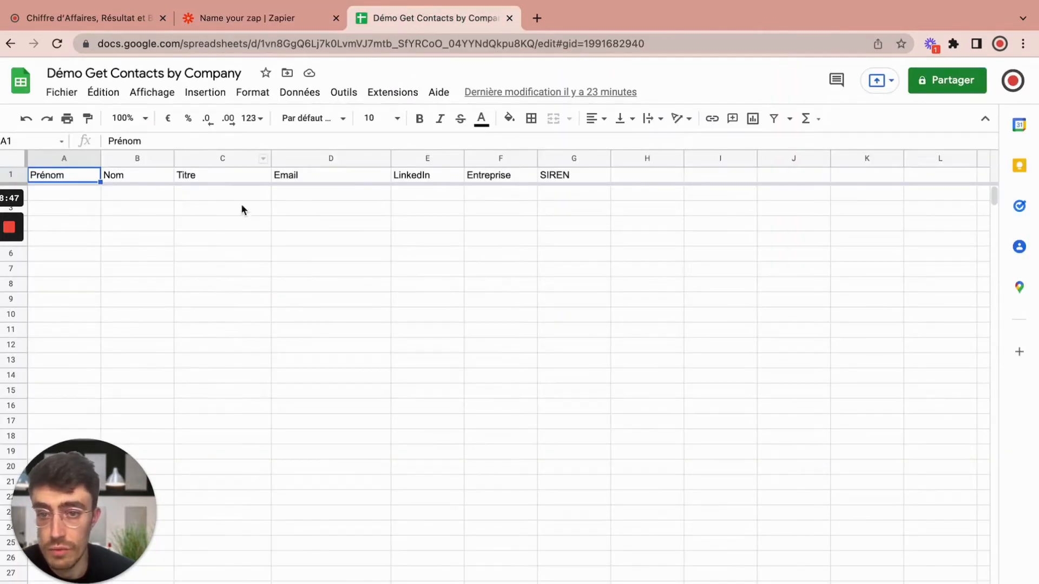
pyautogui.click(281, 21)
pyautogui.click(369, 582)
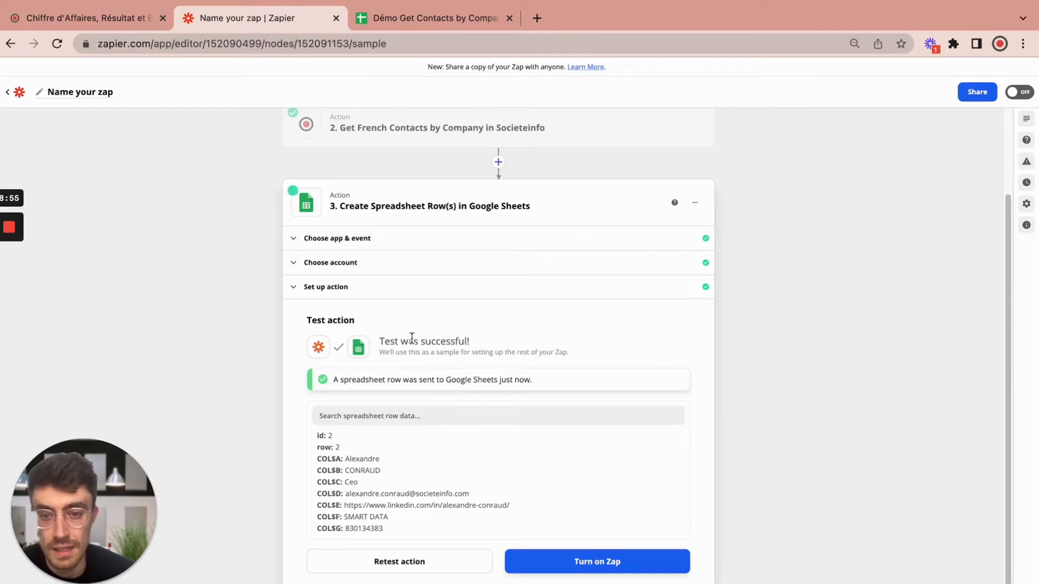
# Step: Verify the seven SMART DATA contacts in the Contacts sheet, then start editing the zap's name
pyautogui.click(469, 24)
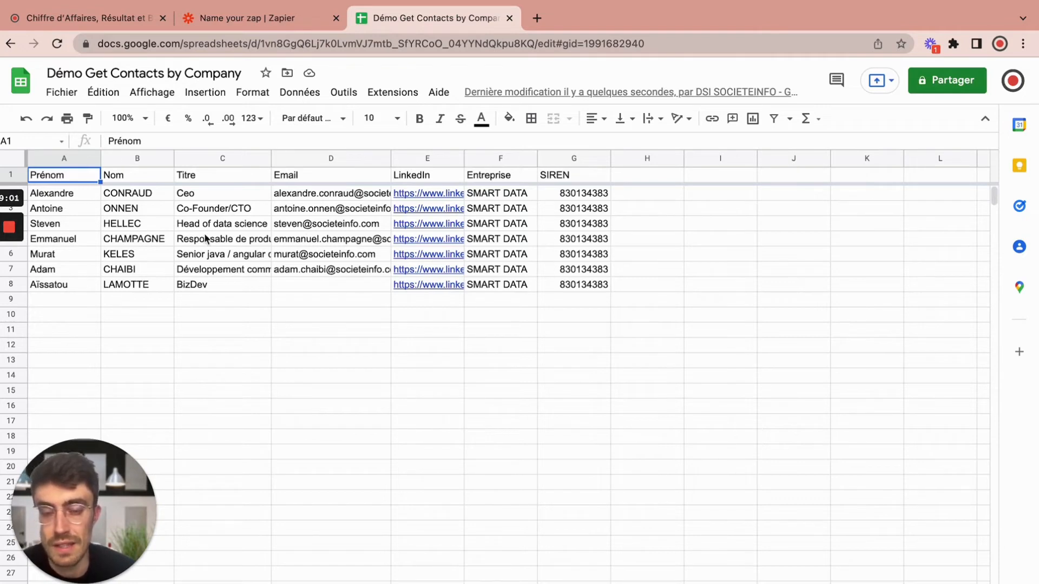
pyautogui.click(301, 22)
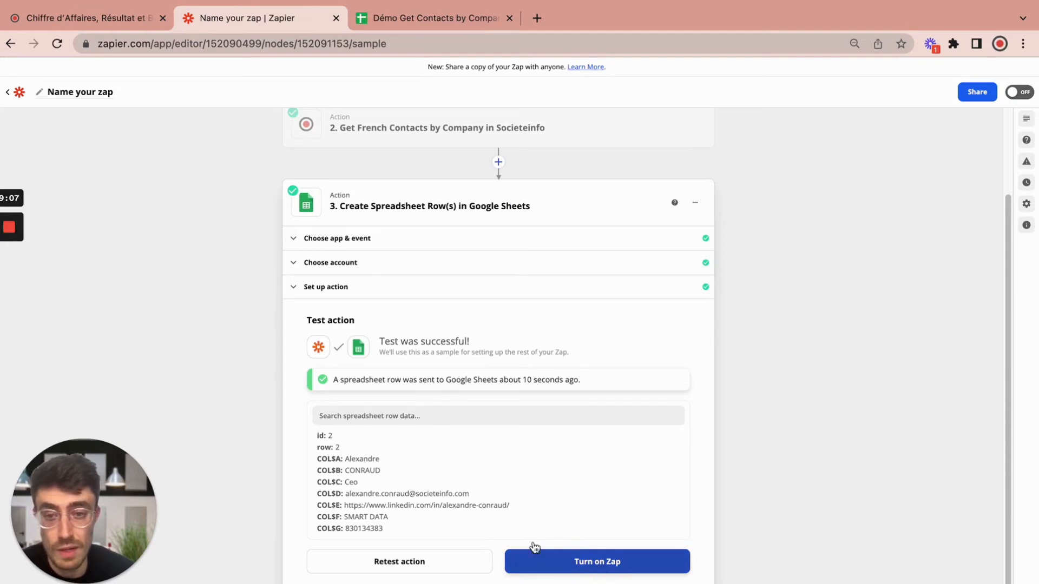
pyautogui.click(81, 100)
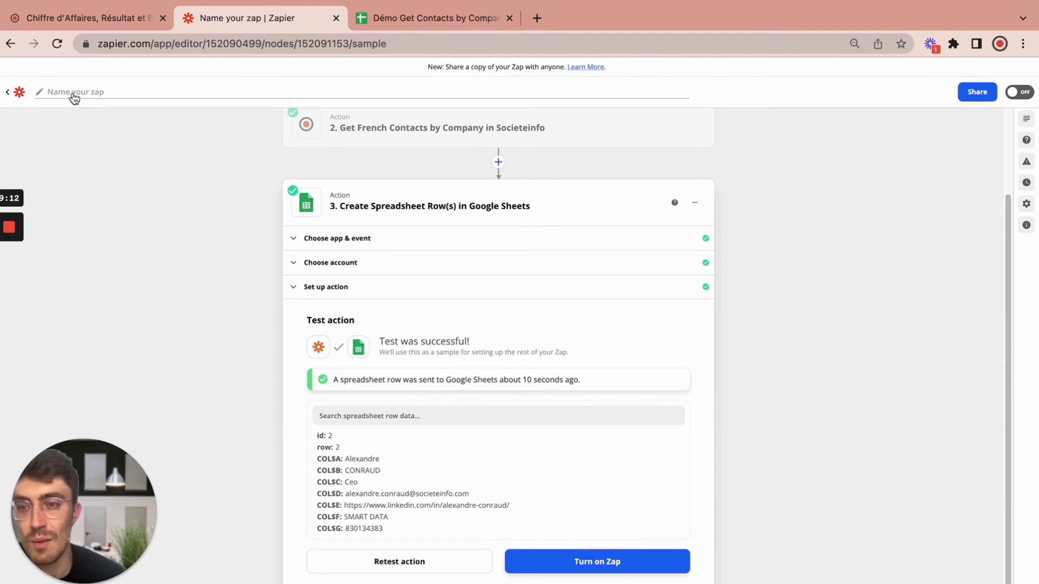
pyautogui.moveTo(19, 234)
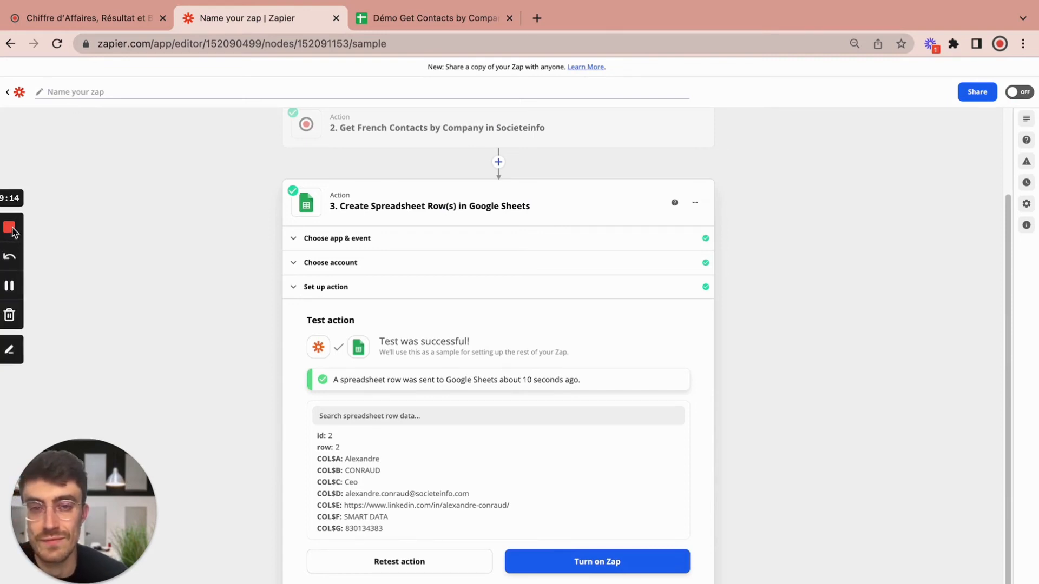